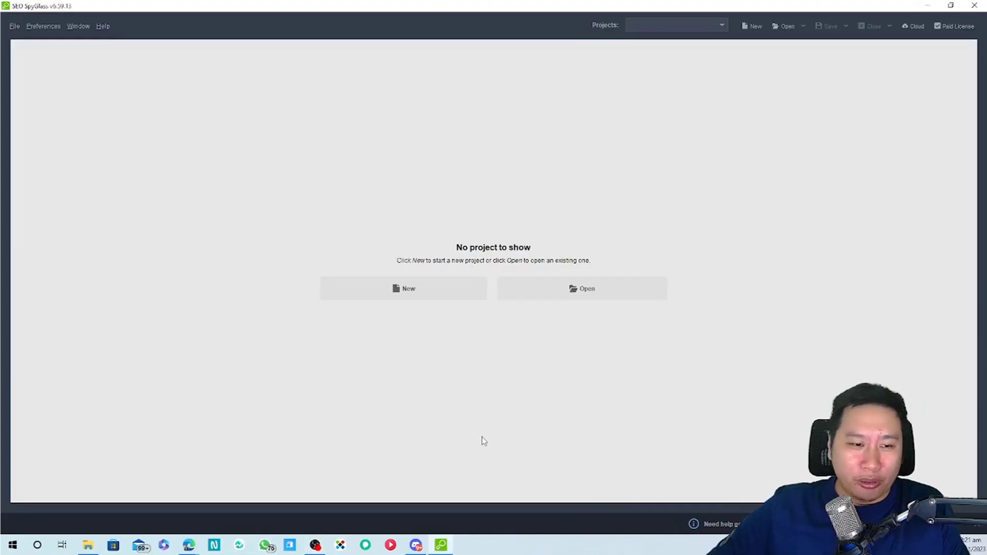
Create a new project for decisivemarketer.com with expert options enabled and continue to backlink sources
left_click(403, 289)
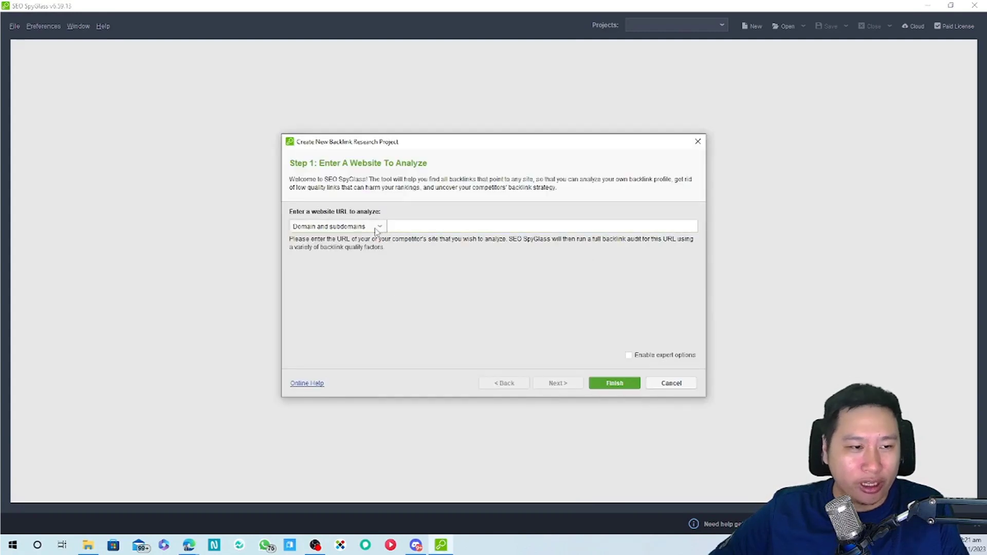
type("decisivemarket")
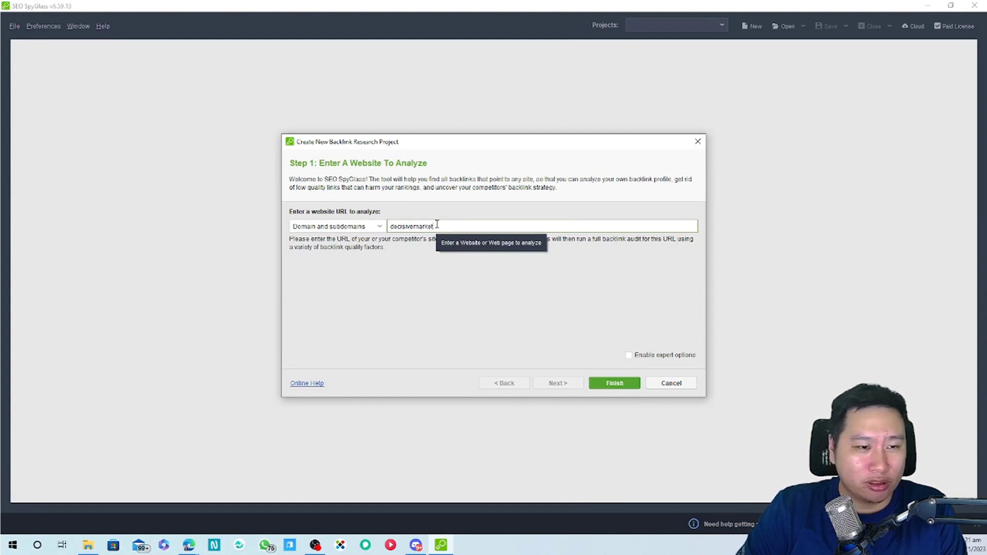
type("er.com")
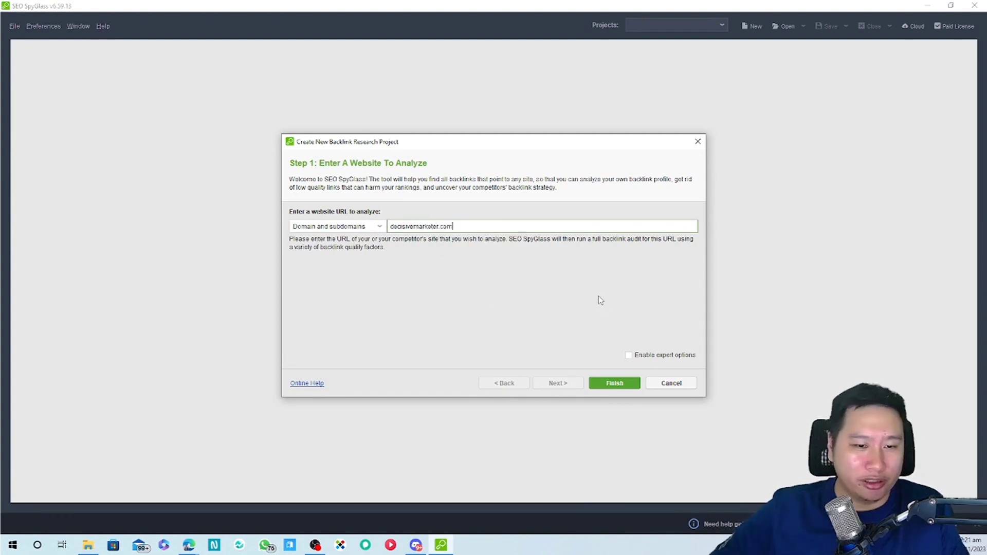
left_click(636, 357)
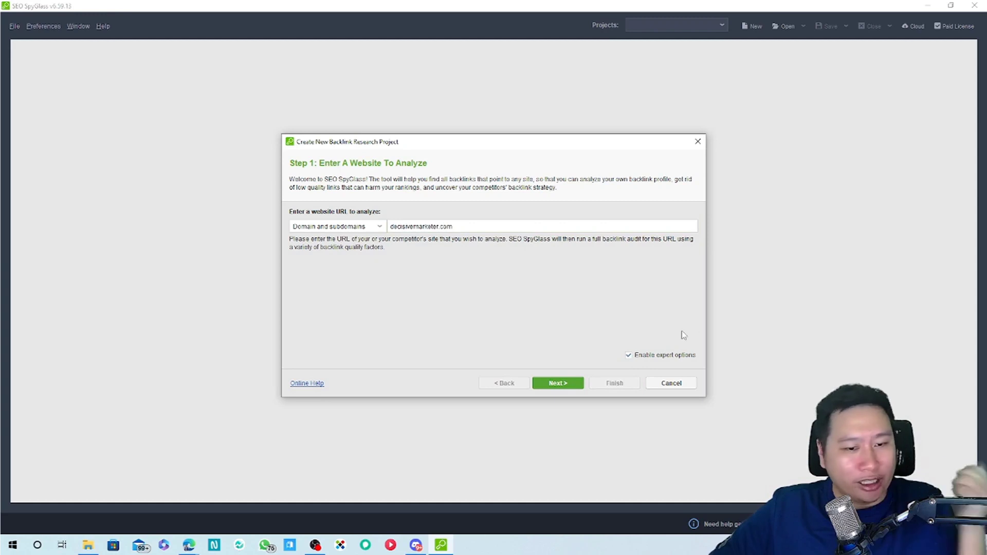
left_click(554, 384)
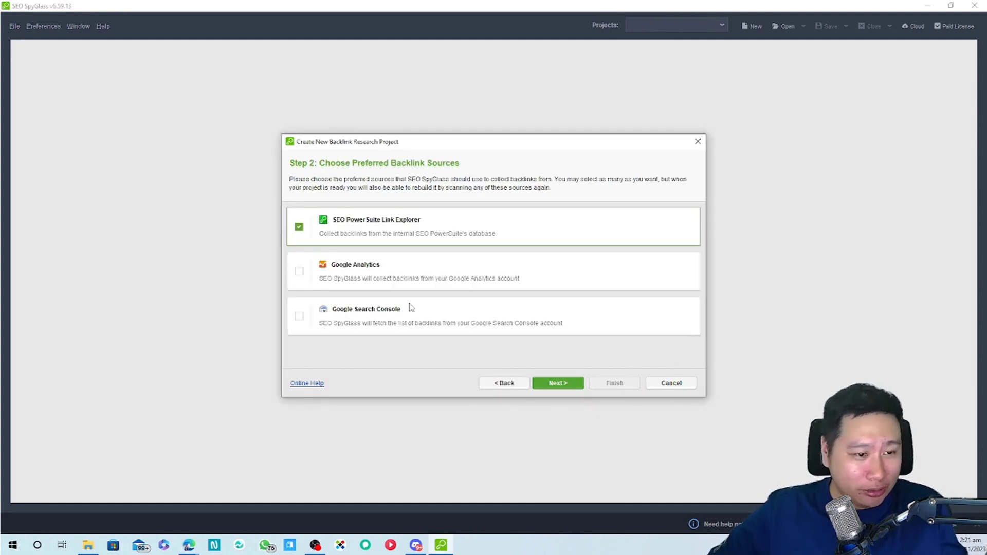
Add Google Analytics as a backlink source and begin connecting an account
left_click(299, 272)
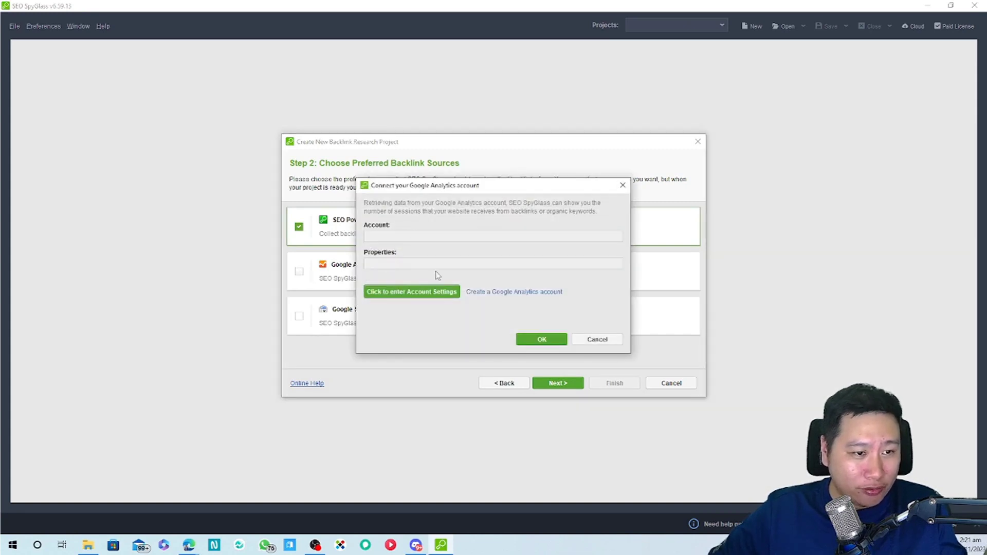
left_click_drag(471, 189, 532, 179)
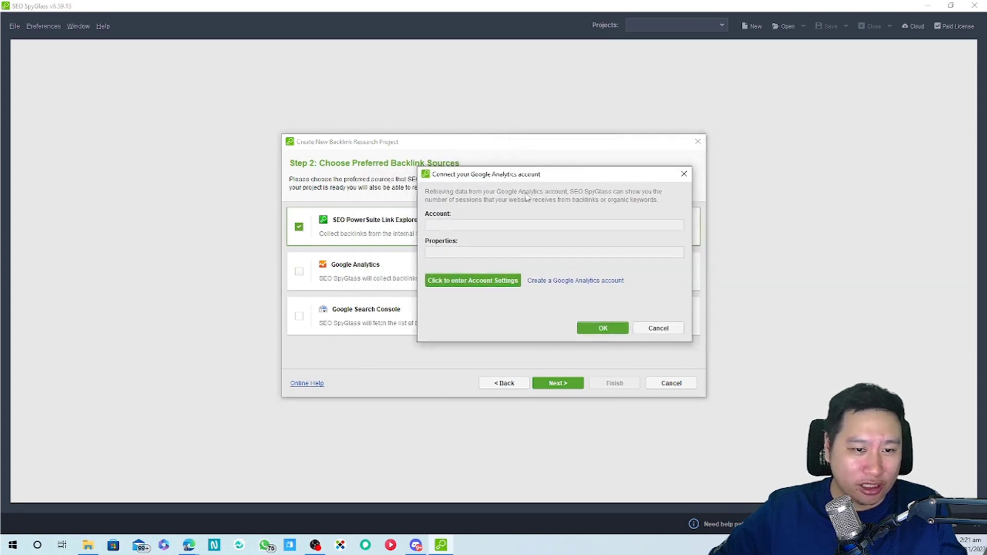
left_click(469, 281)
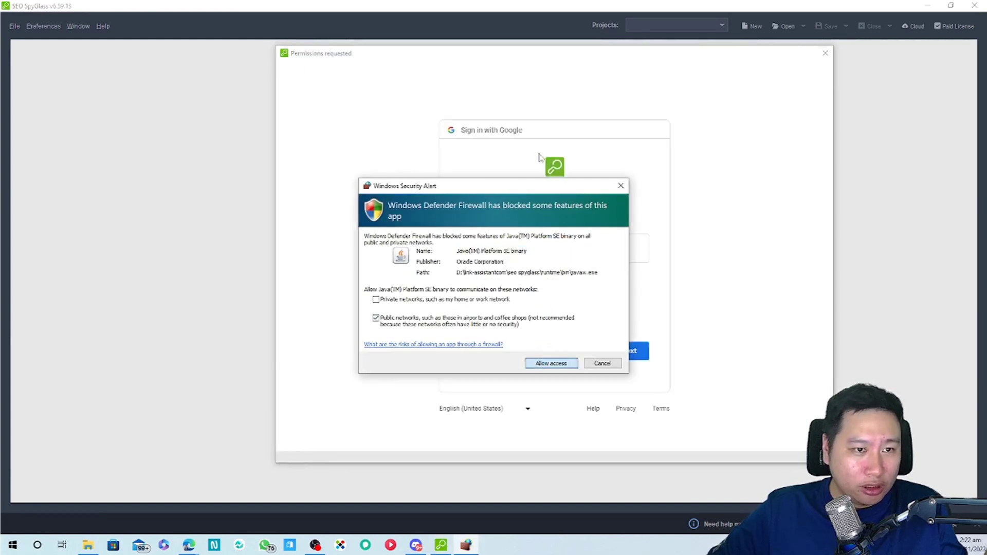
left_click(532, 362)
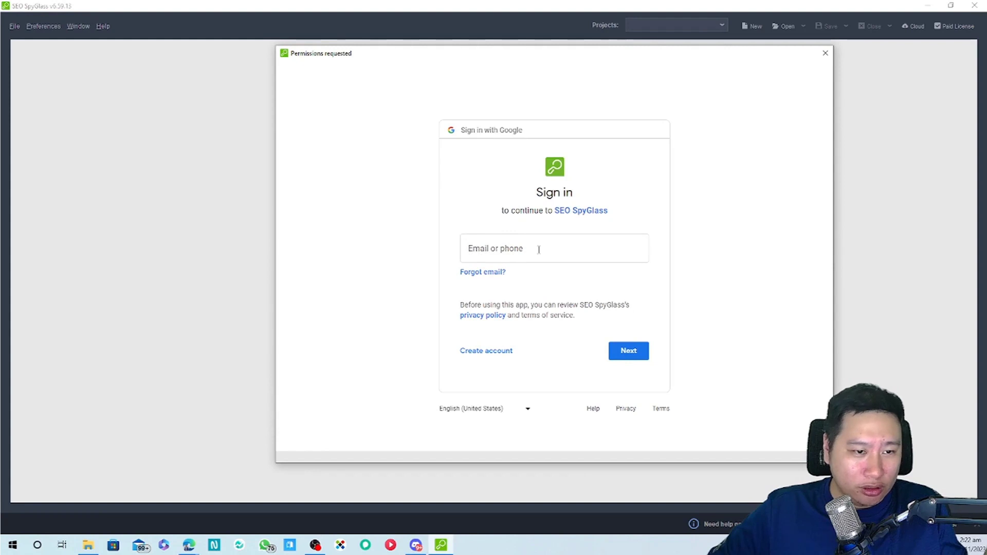
Sign in with the Google account's e-mail and password and grant SpyGlass access
left_click(539, 249)
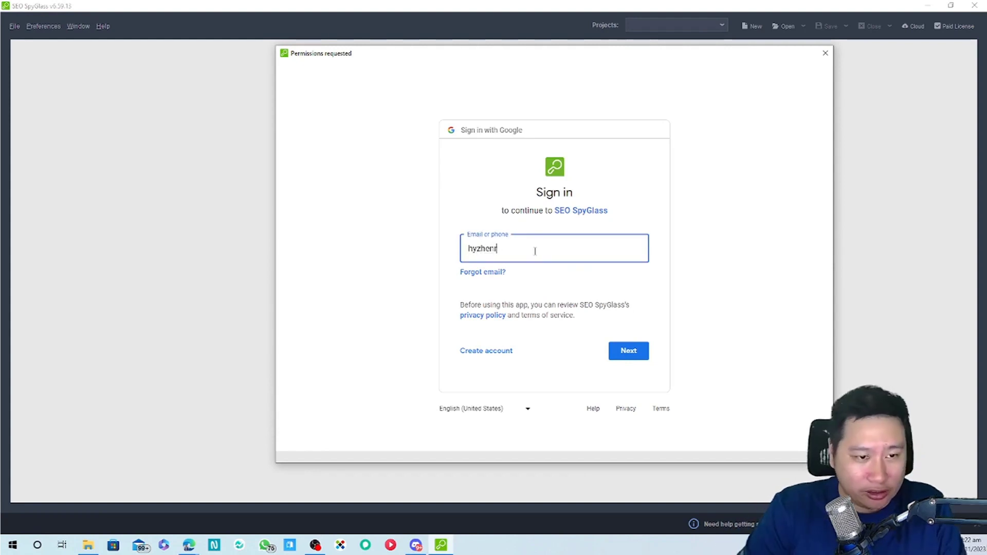
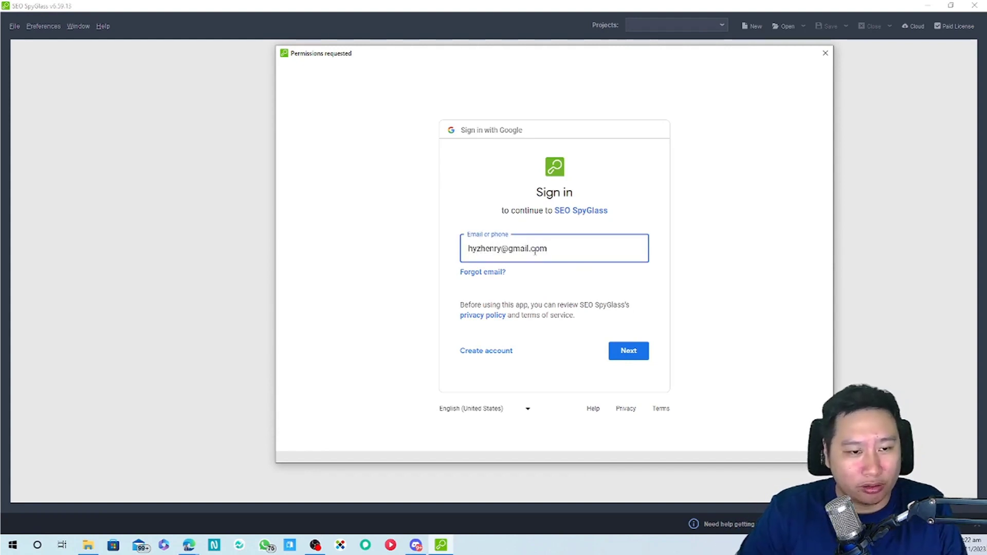
key("Return")
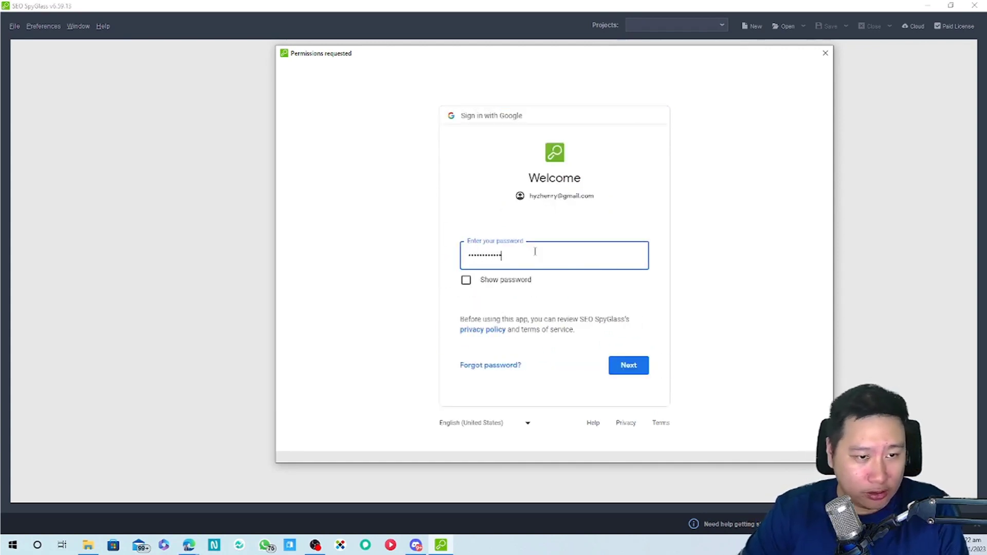
key("Return")
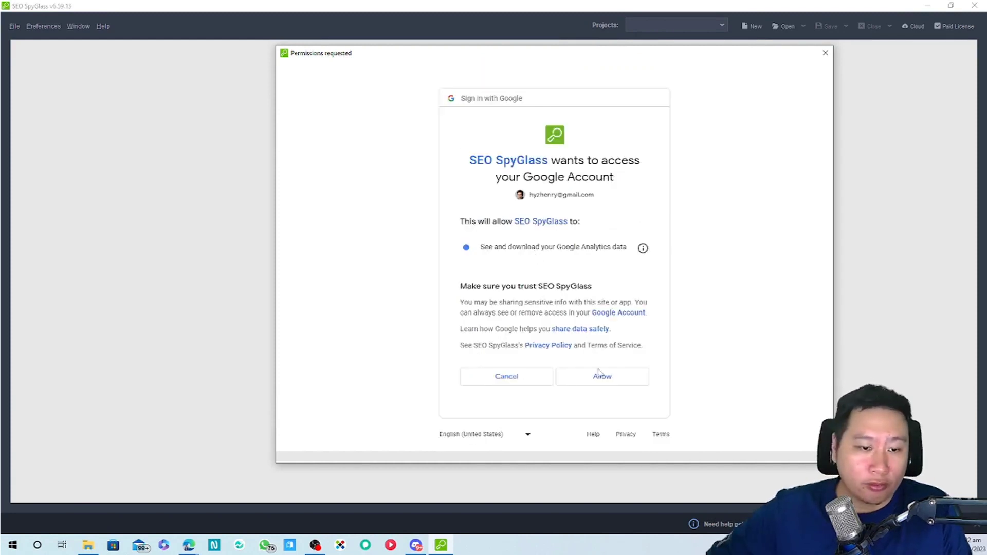
left_click(601, 376)
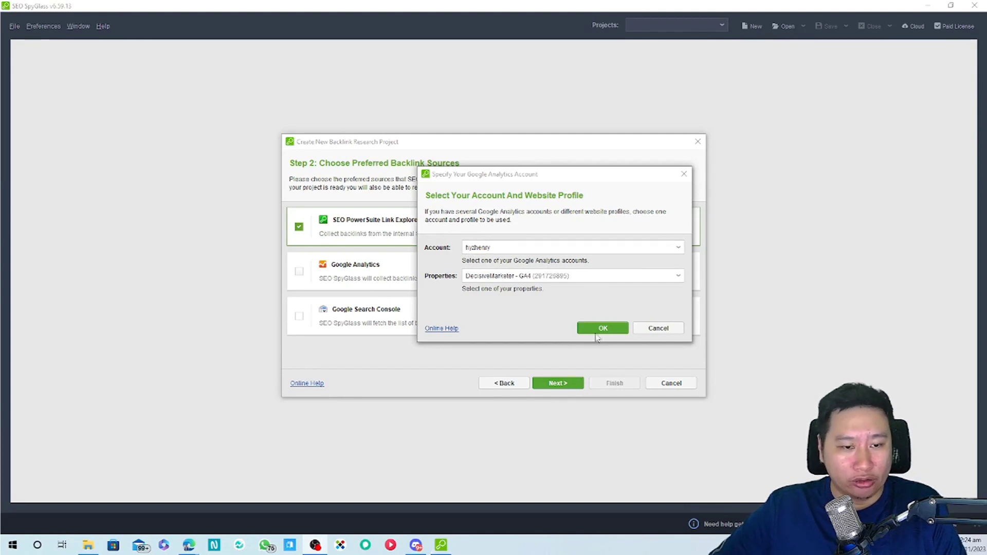
Confirm the Analytics property and add Search Console with the decisivemarketer.com property
left_click(599, 328)
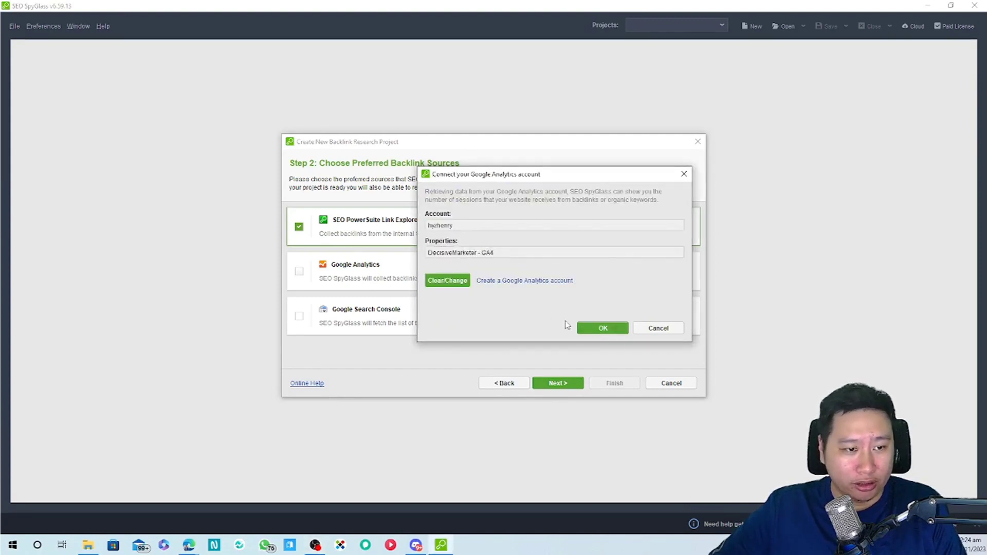
left_click(602, 328)
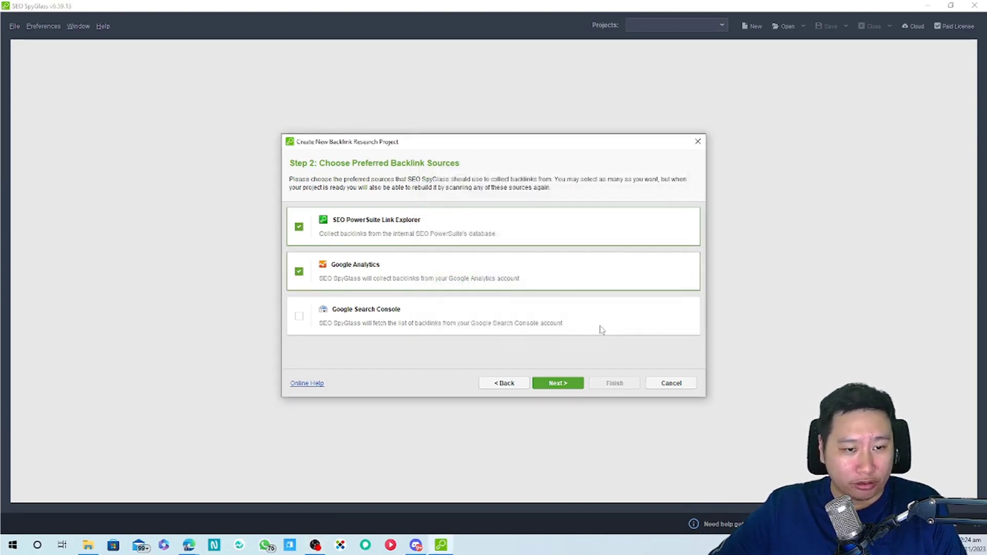
left_click(299, 316)
left_click(446, 250)
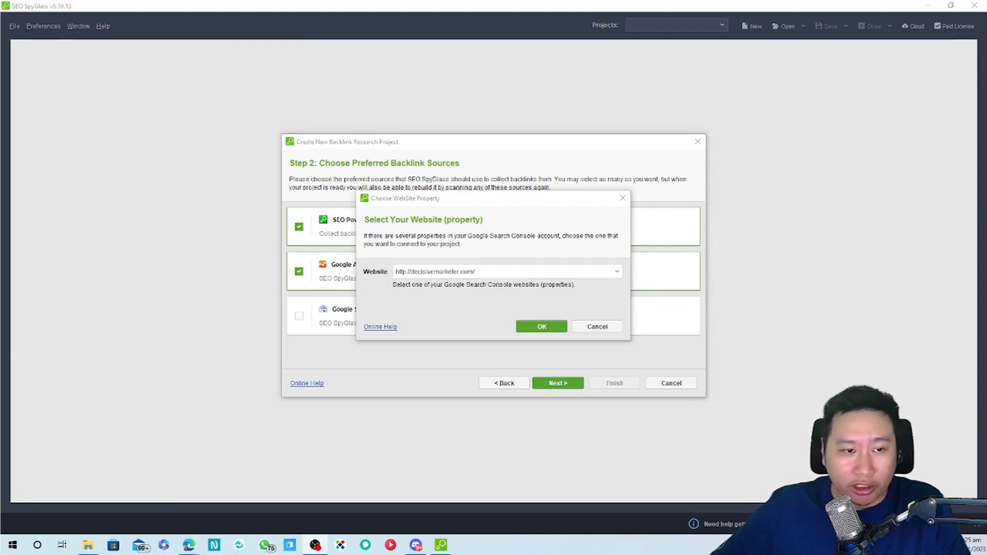
left_click(530, 329)
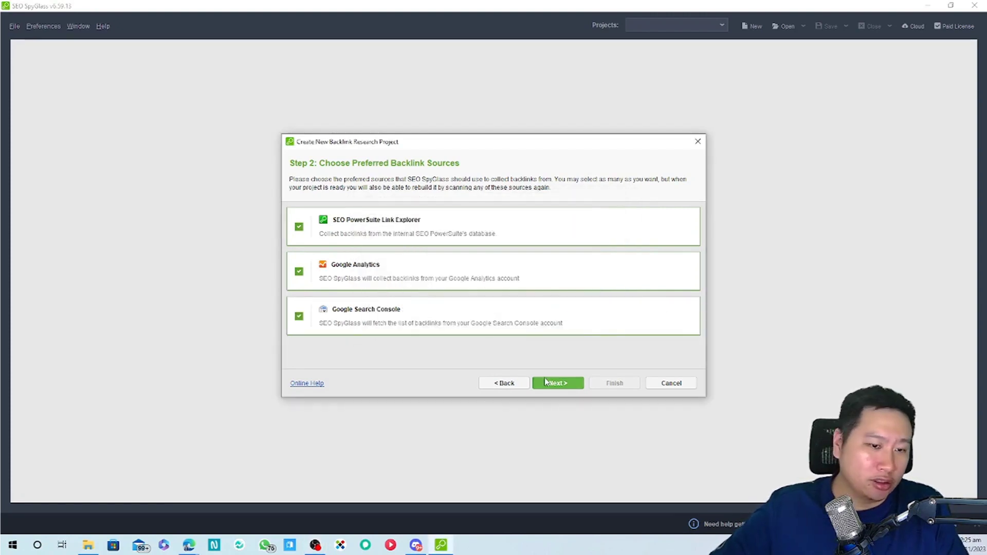
left_click(572, 383)
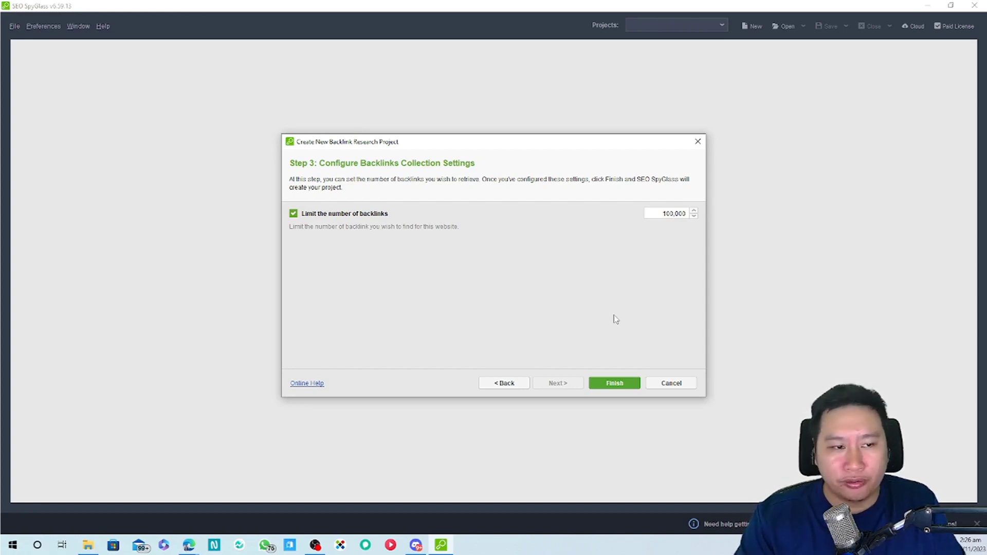
Set the backlink collection limit to 1000
left_click(664, 214)
key("BackSpace")
key("BackSpace")
key("BackSpace")
key("BackSpace")
key("BackSpace")
key("BackSpace")
key("BackSpace")
type("2")
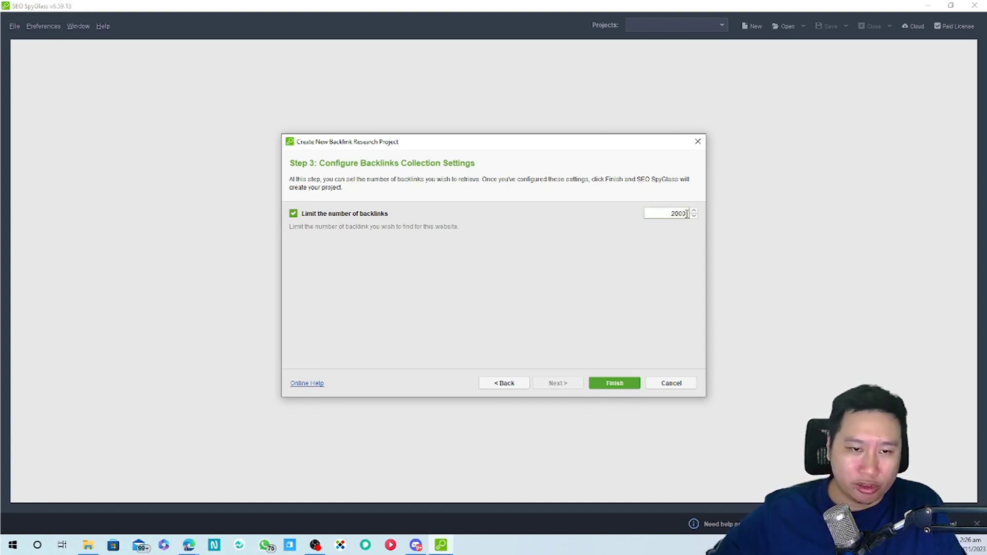
type("000")
key("BackSpace")
key("BackSpace")
key("BackSpace")
key("BackSpace")
type("1")
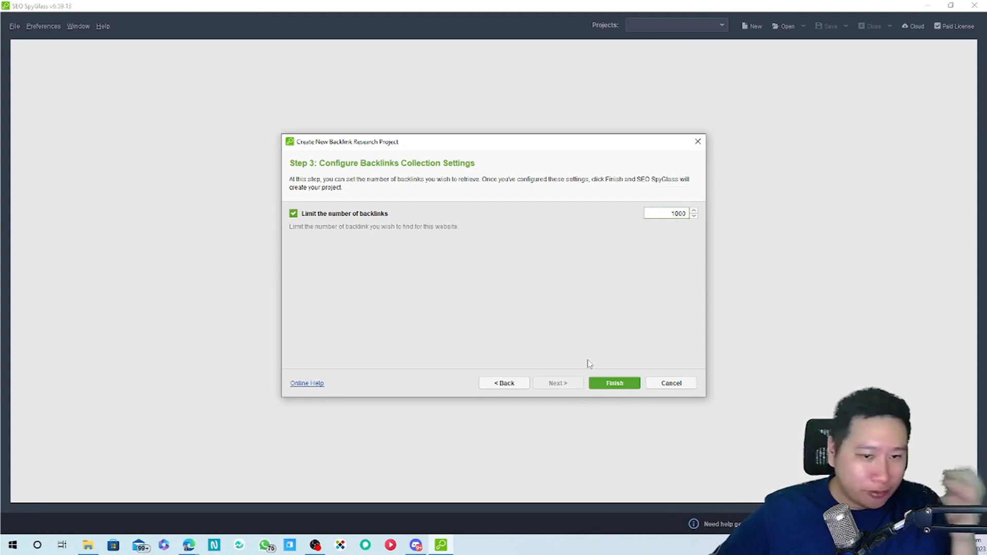
Finish the wizard and build the project: 3,725 backlinks, 336 domains, 218 IPs
left_click(594, 383)
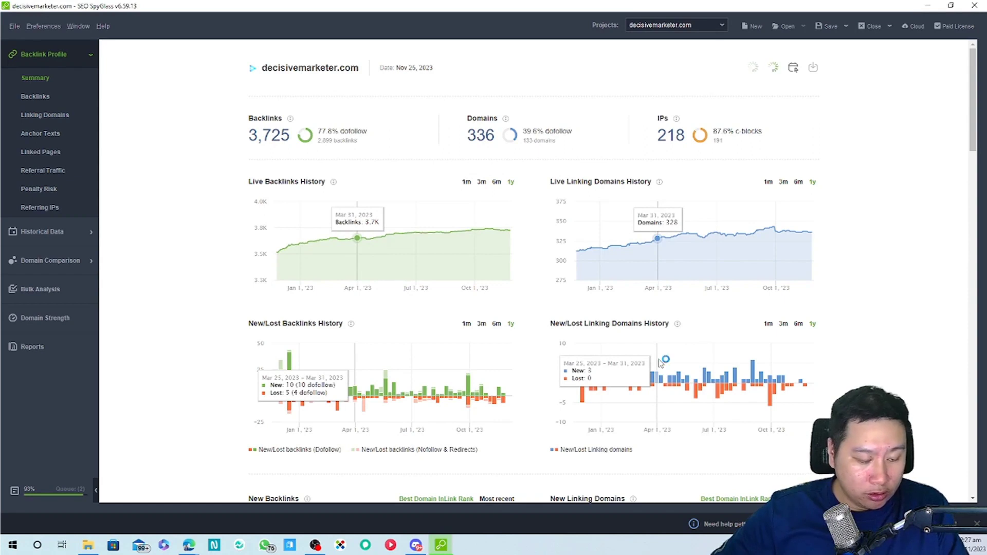
Scroll the Summary, dismiss the rebuild notice, and open all New Linking Domains
scroll(875, 364, "down", 2)
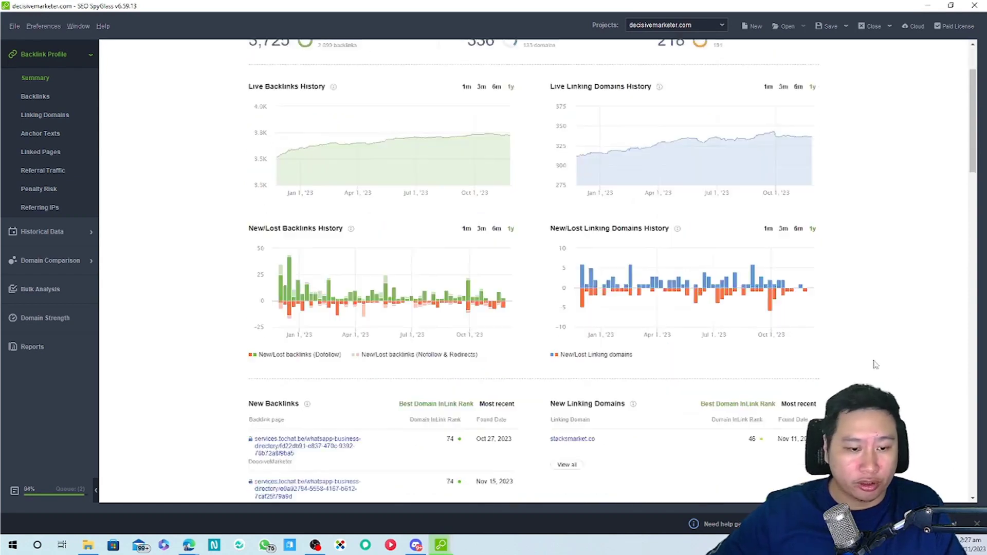
scroll(875, 365, "down", 5)
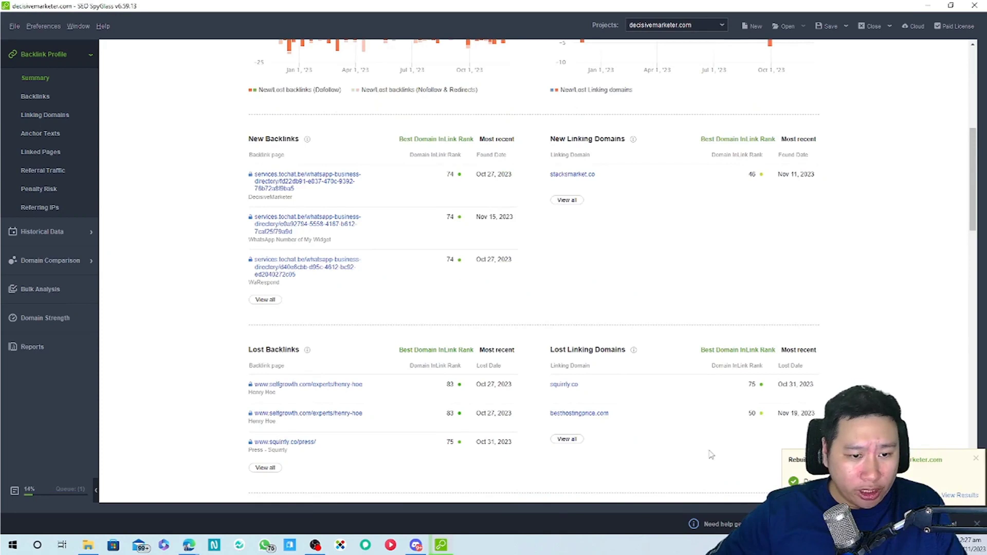
left_click(976, 459)
scroll(719, 414, "down", 4)
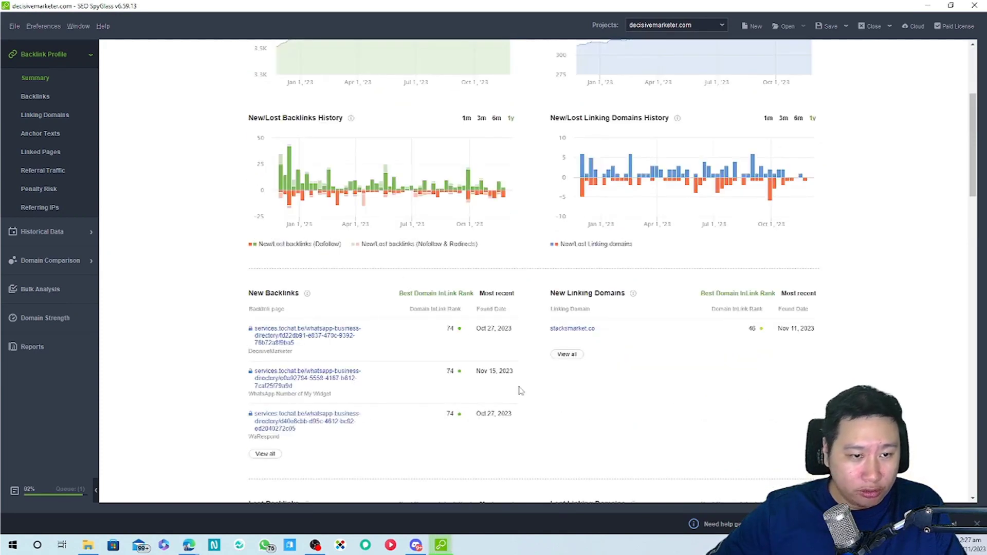
scroll(327, 354, "down", 2)
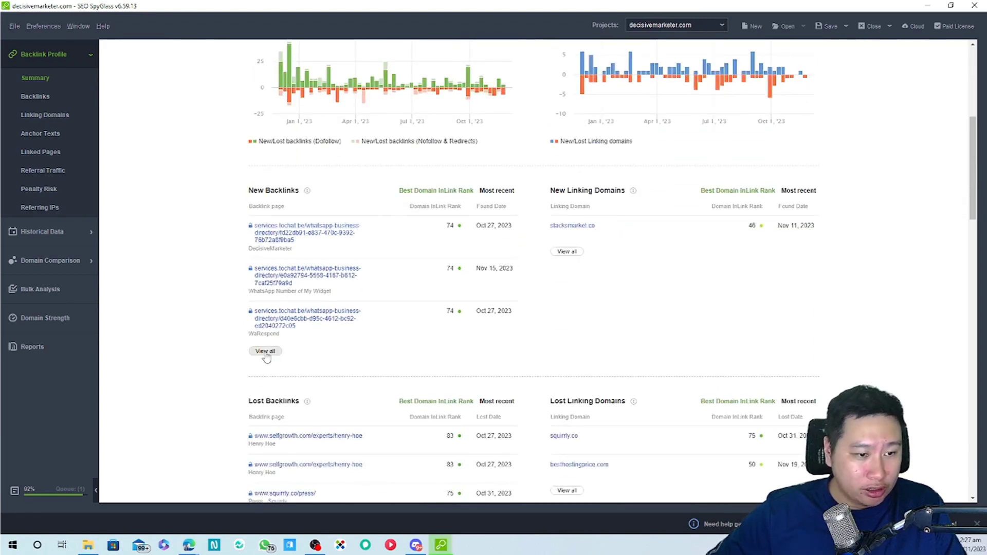
scroll(415, 359, "down", 1)
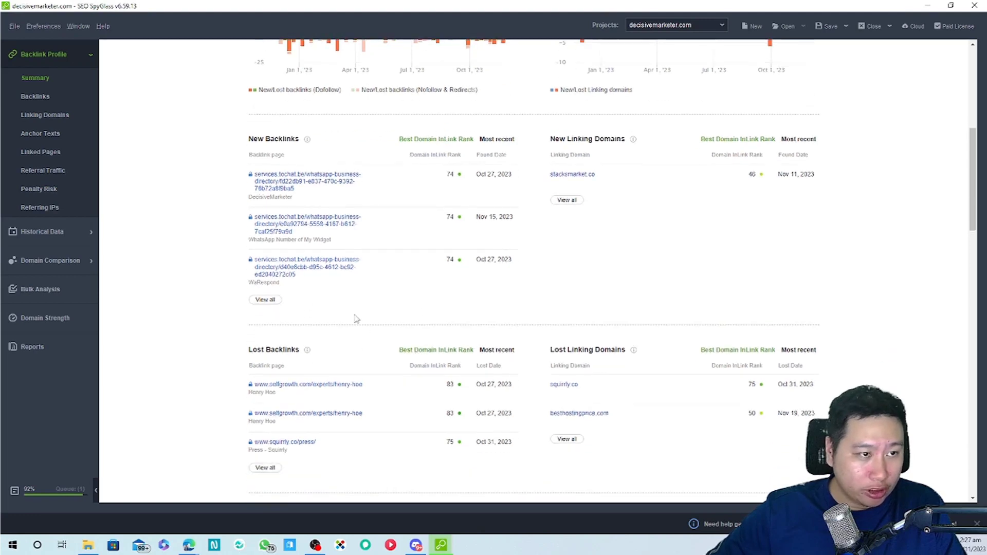
left_click(567, 201)
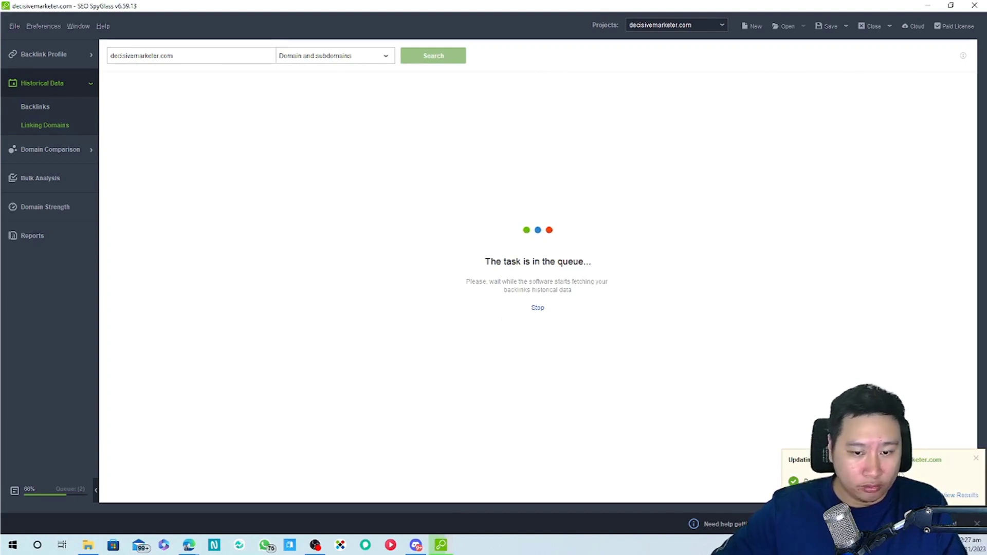
Dismiss the three notification toasts and open the New Domains date-range picker
left_click(949, 498)
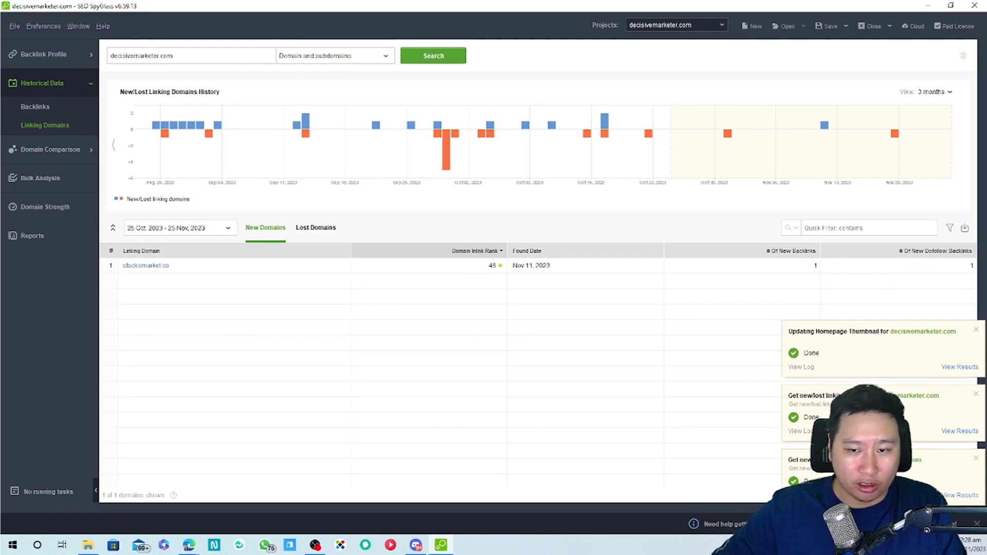
left_click(976, 329)
left_click(976, 394)
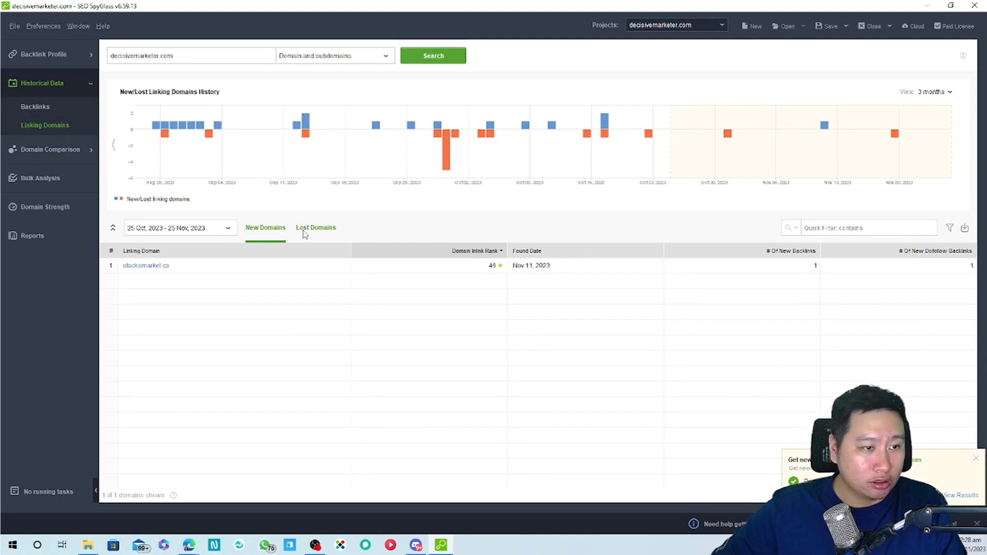
left_click(228, 228)
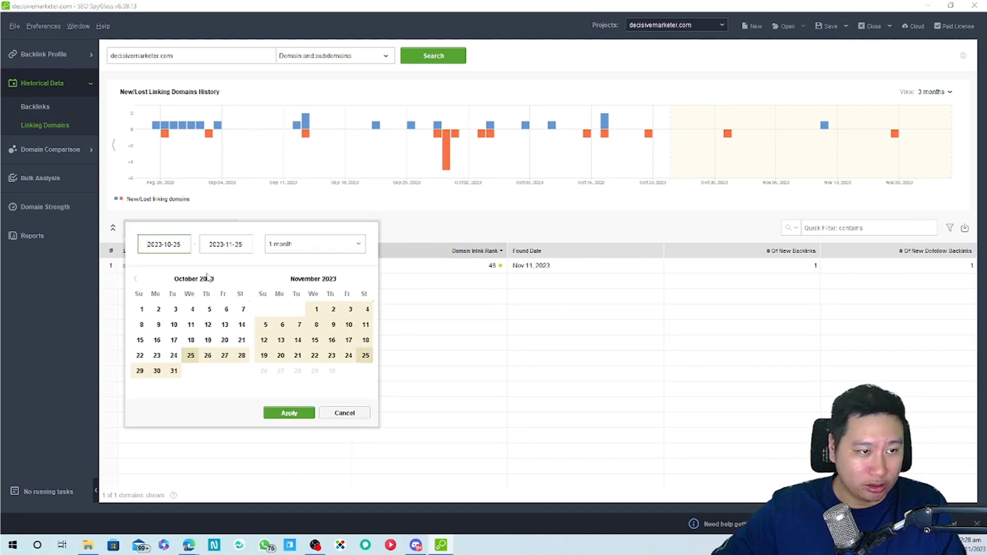
Set the date range to 1 July – 25 November 2023 and apply it
left_click(452, 218)
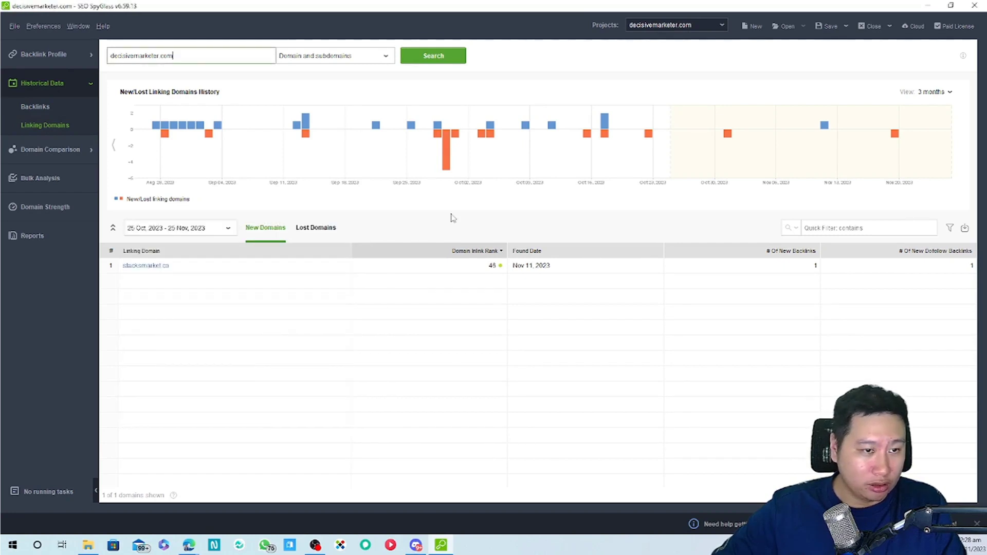
left_click(227, 229)
left_click(137, 279)
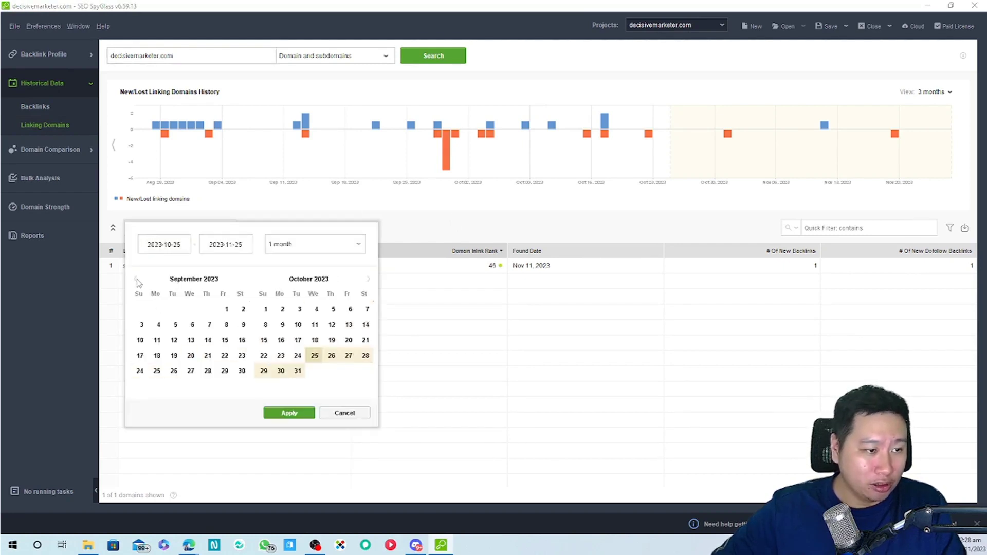
left_click(137, 279)
left_click(136, 279)
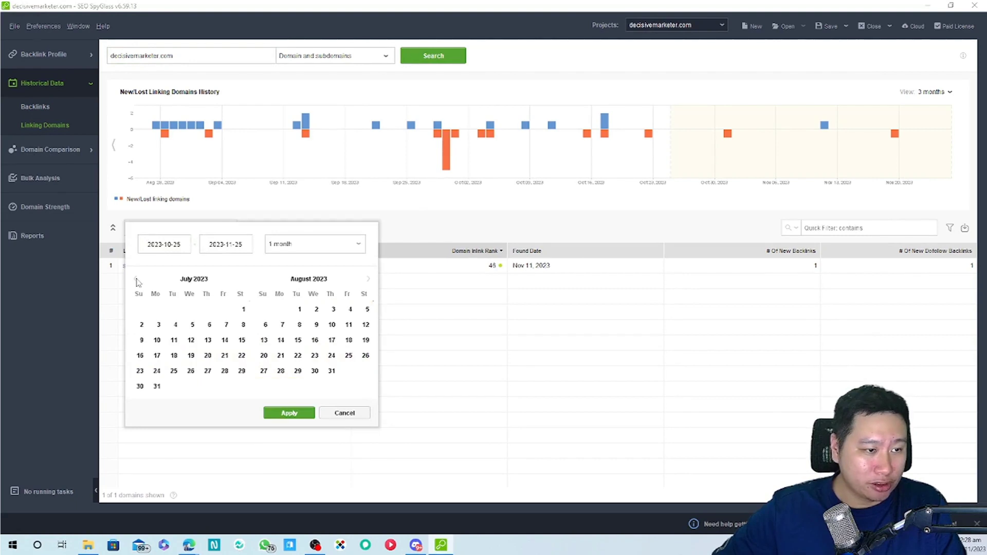
left_click(244, 308)
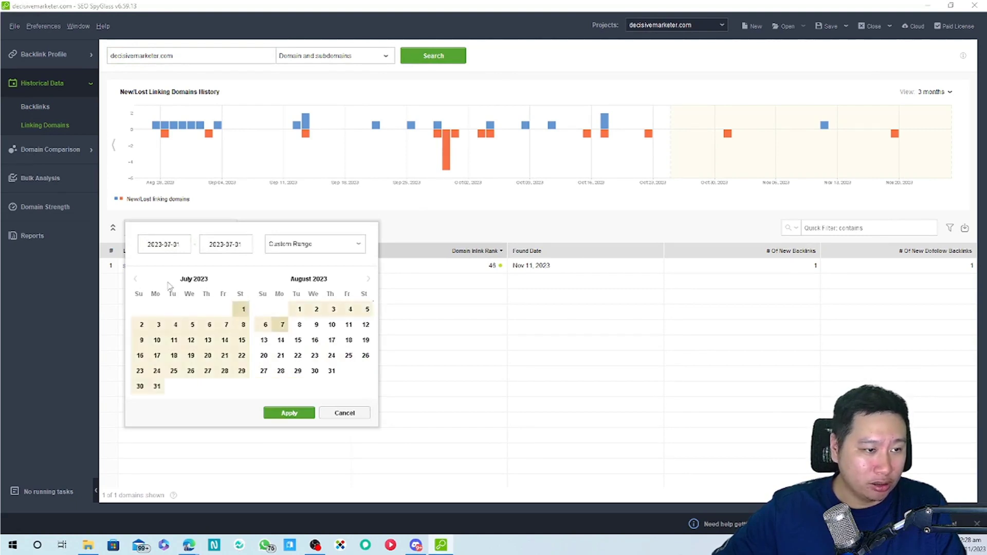
left_click(368, 279)
left_click(368, 279)
left_click(368, 278)
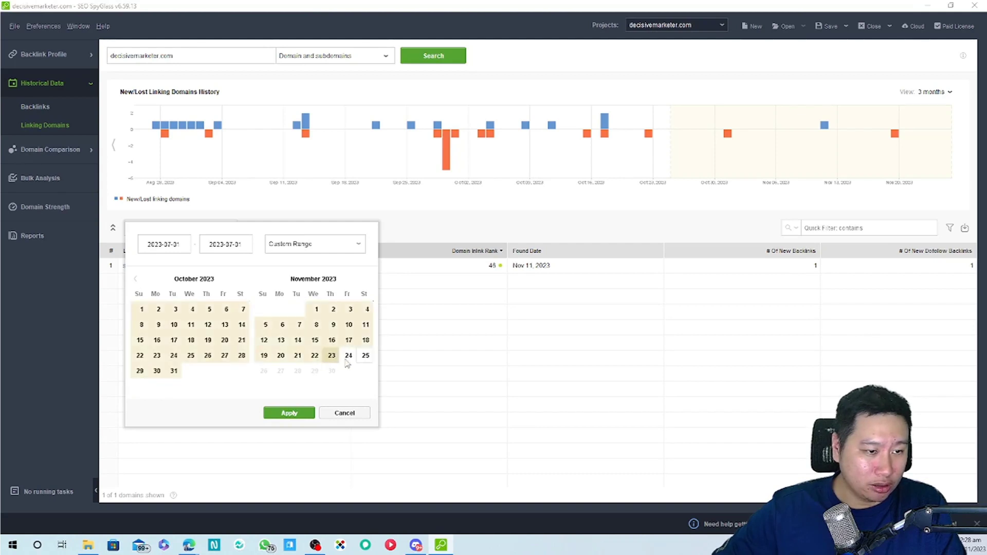
left_click(365, 355)
left_click(290, 414)
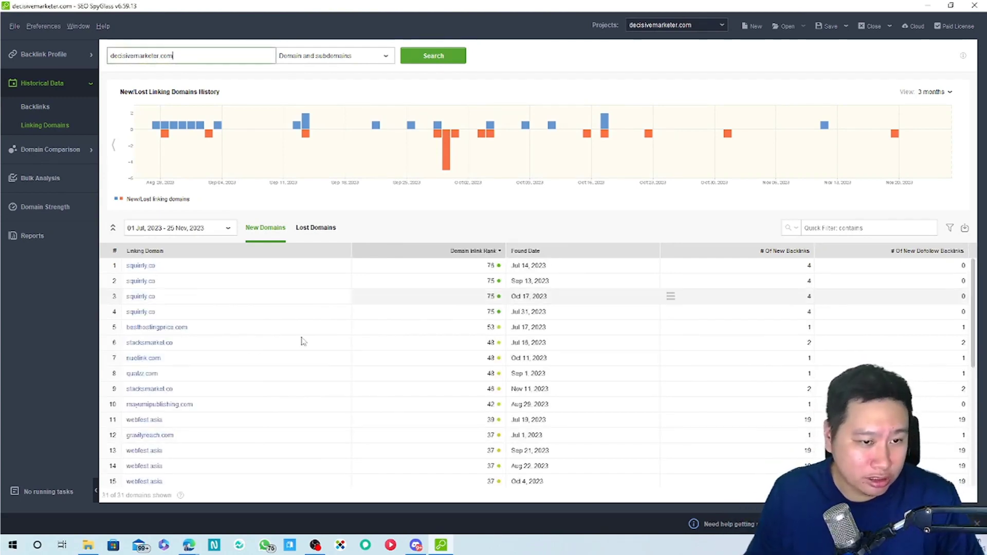
Check Lost Domains, then review the 31 new domains led by squirly.co
left_click(329, 229)
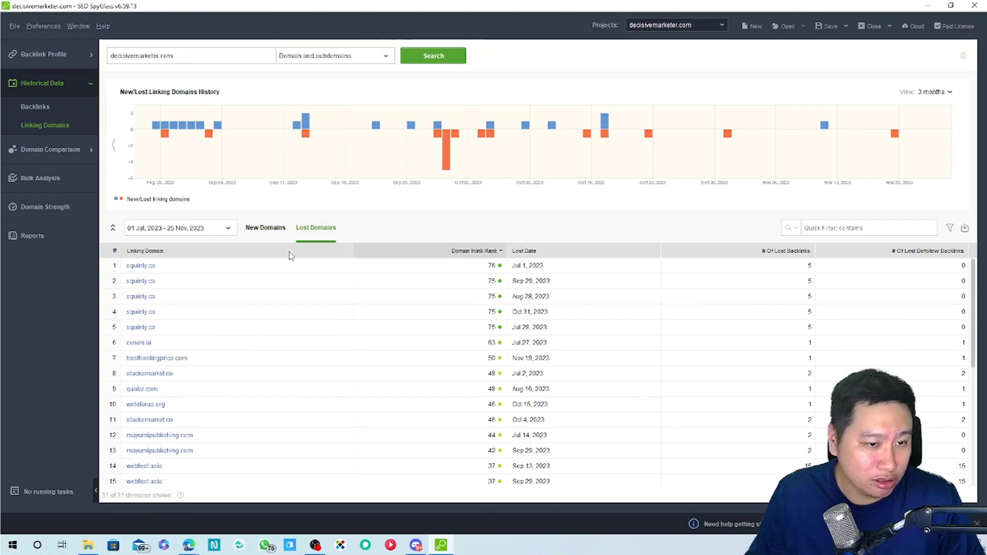
left_click(255, 228)
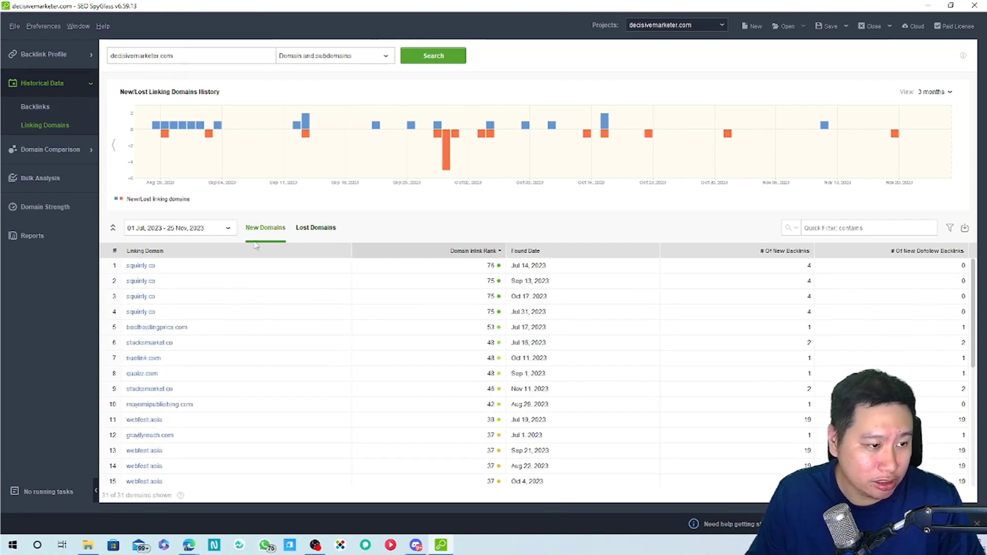
scroll(246, 389, "down", 2)
scroll(246, 387, "down", 3)
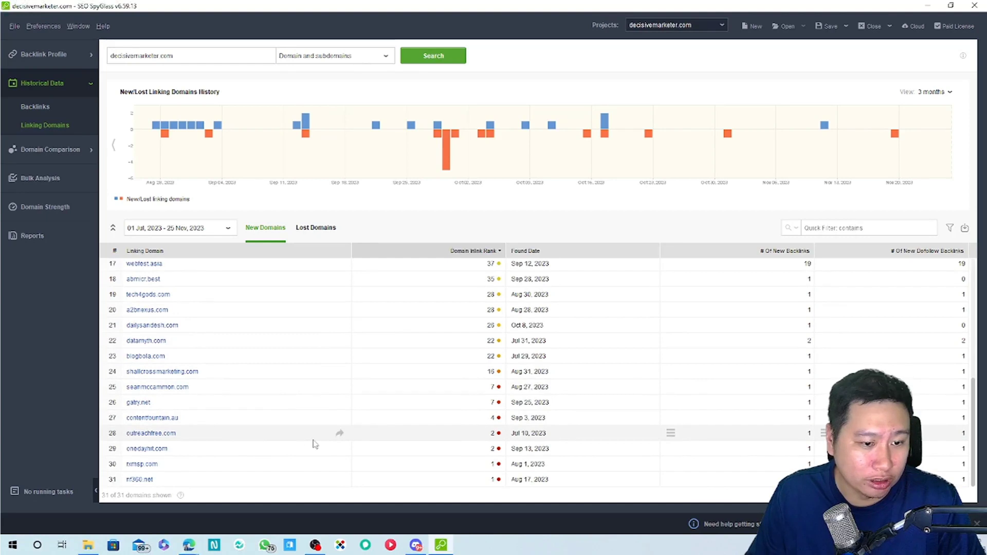
scroll(298, 431, "up", 5)
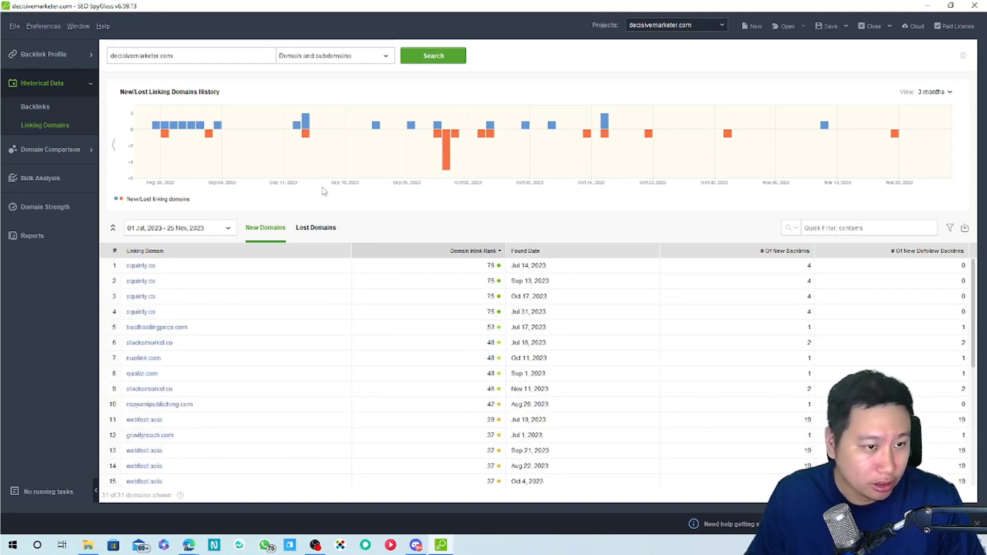
View the Historical Data new and lost backlinks history
left_click(51, 113)
scroll(321, 349, "down", 2)
scroll(321, 349, "up", 2)
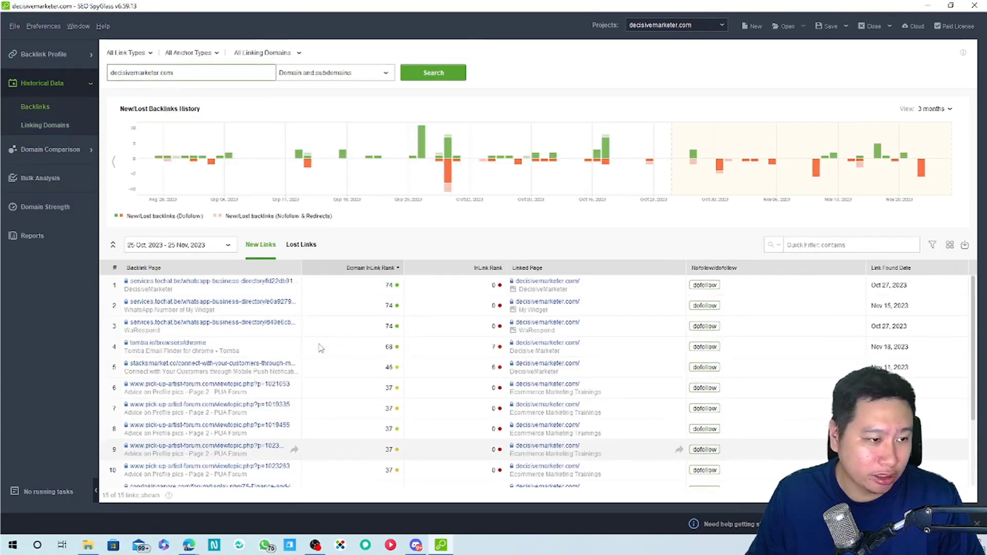
scroll(170, 305, "down", 1)
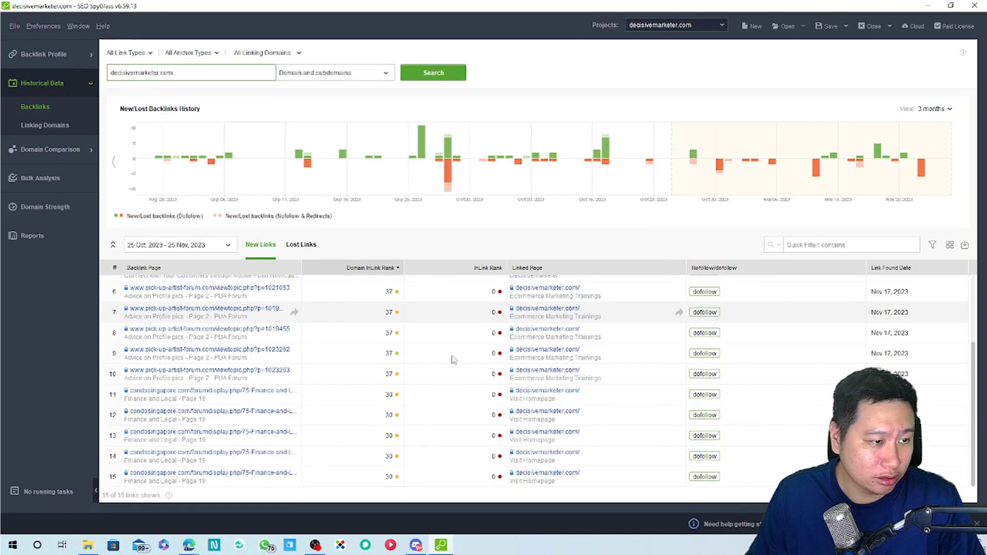
scroll(452, 357, "up", 1)
Review the Backlink Profile summary through InLink rank, TLD, country and anchor-text breakdowns
left_click(32, 58)
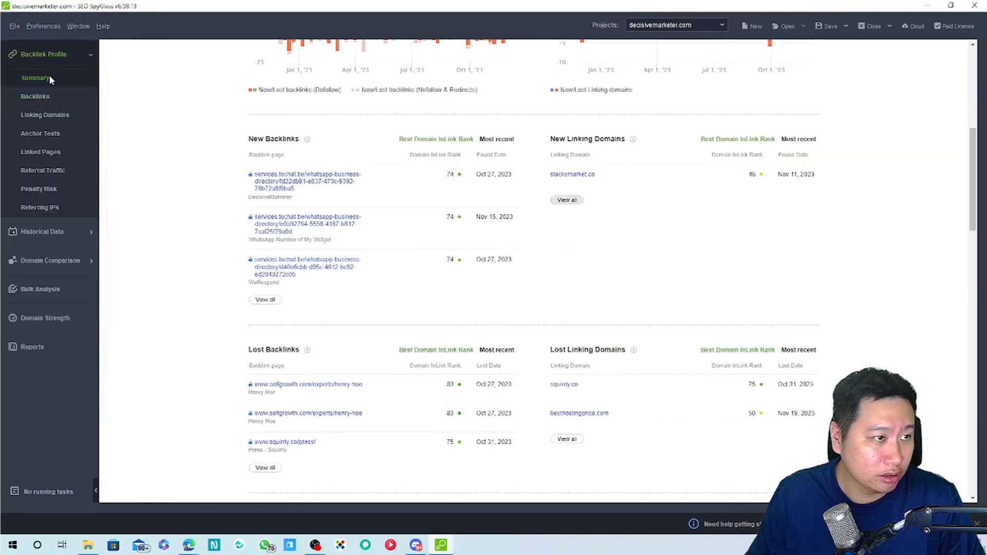
scroll(506, 324, "down", 5)
scroll(509, 294, "down", 10)
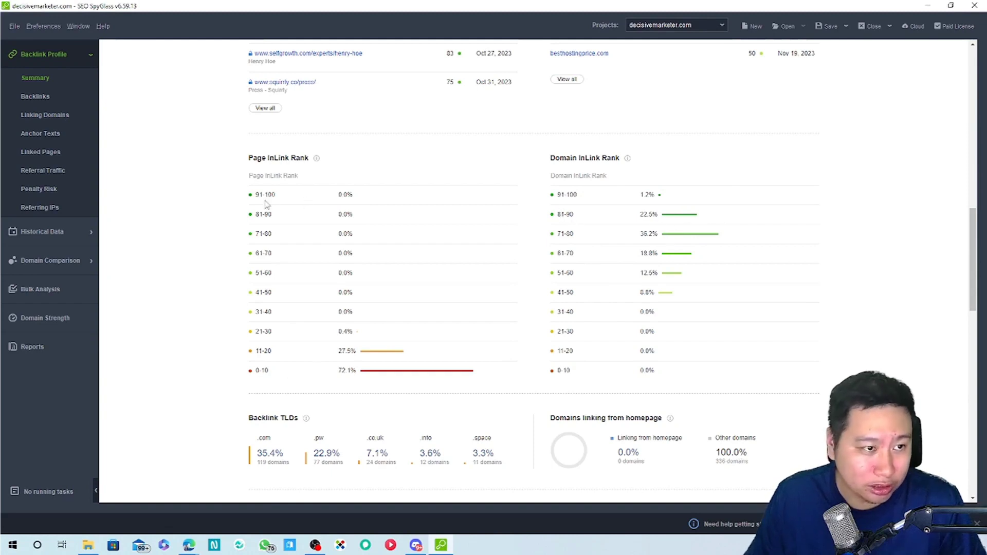
scroll(278, 344, "down", 3)
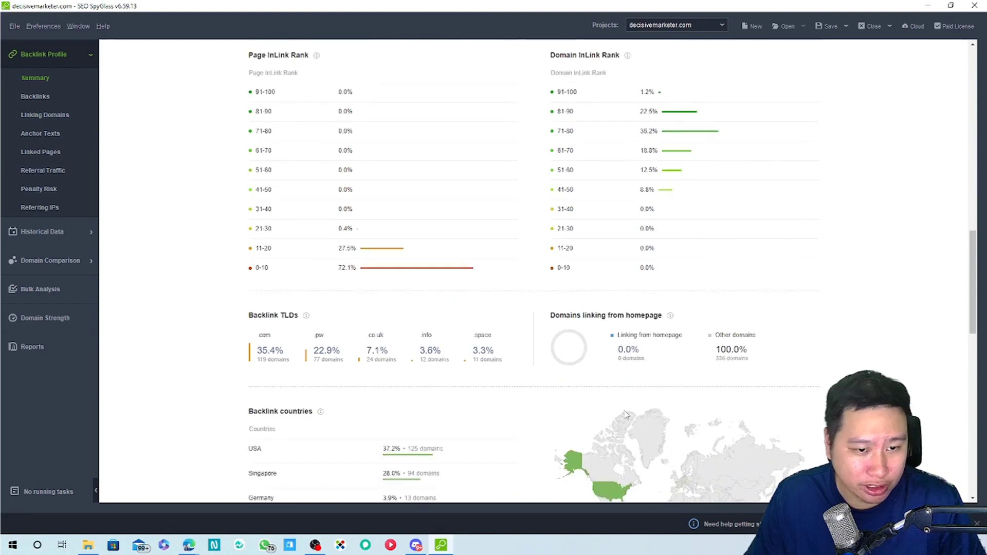
scroll(492, 374, "down", 1)
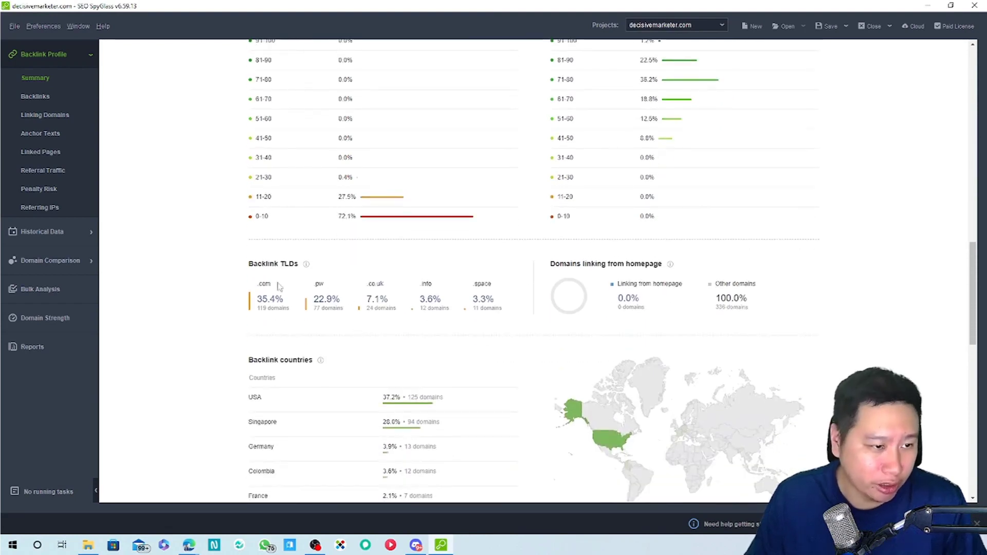
scroll(400, 349, "down", 3)
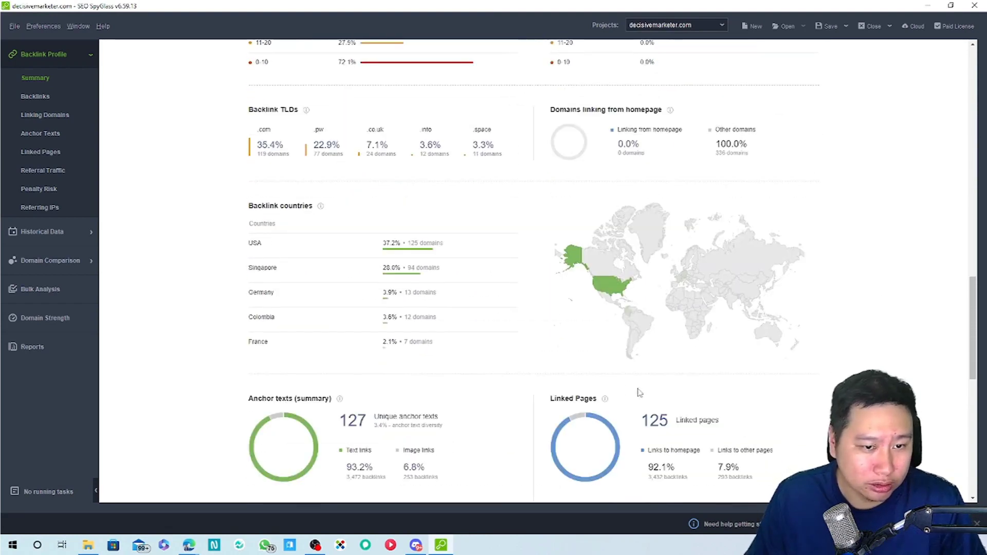
scroll(466, 362, "down", 4)
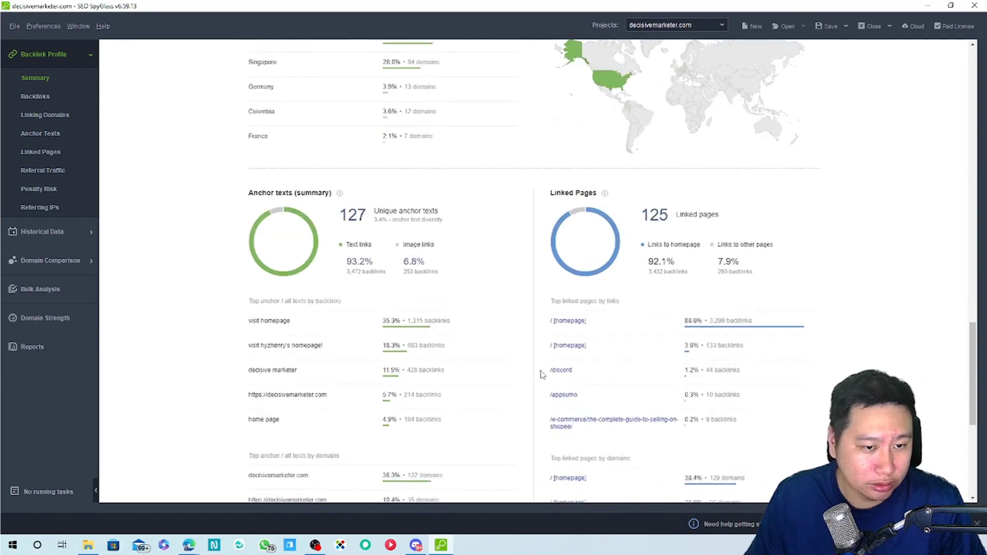
scroll(459, 357, "down", 1)
scroll(459, 358, "down", 4)
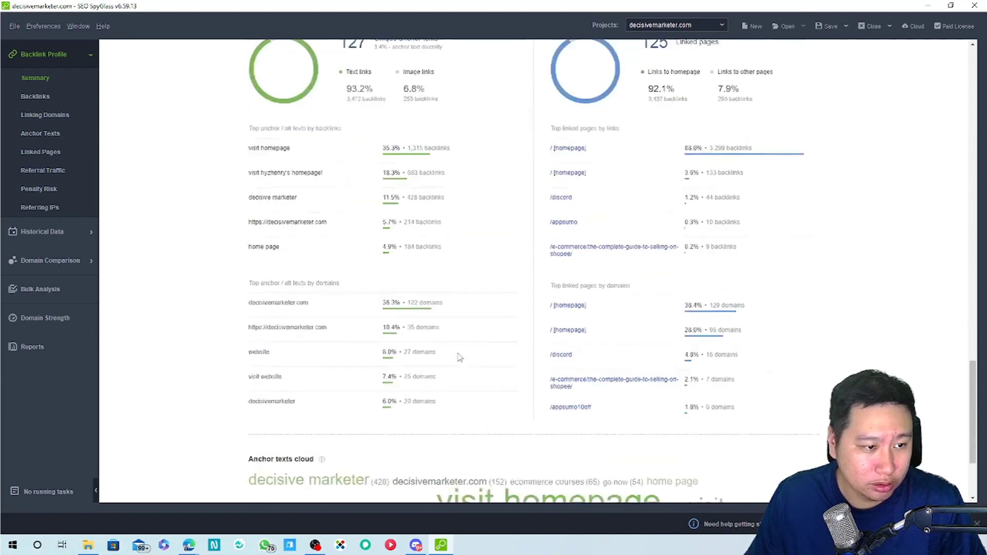
scroll(460, 358, "up", 3)
scroll(459, 357, "up", 1)
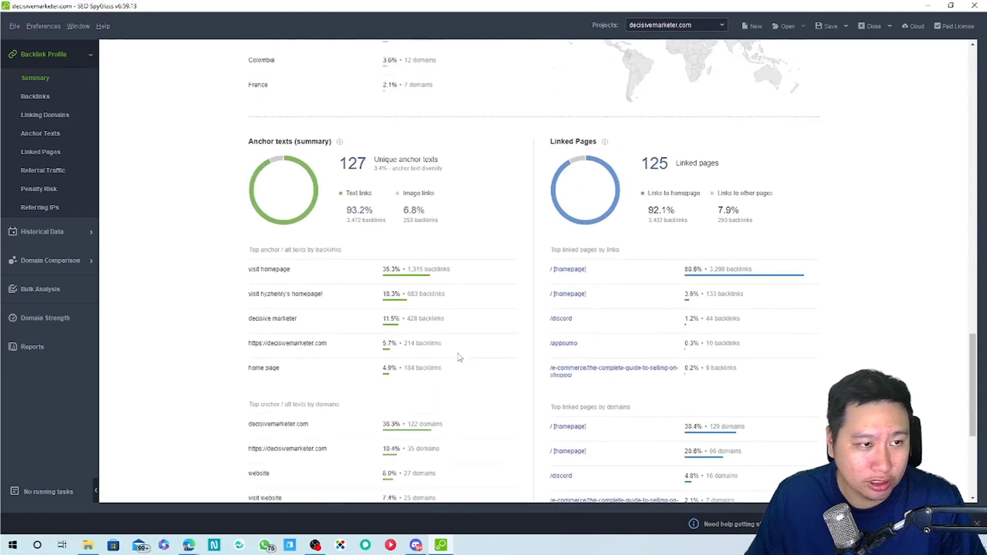
scroll(459, 358, "down", 3)
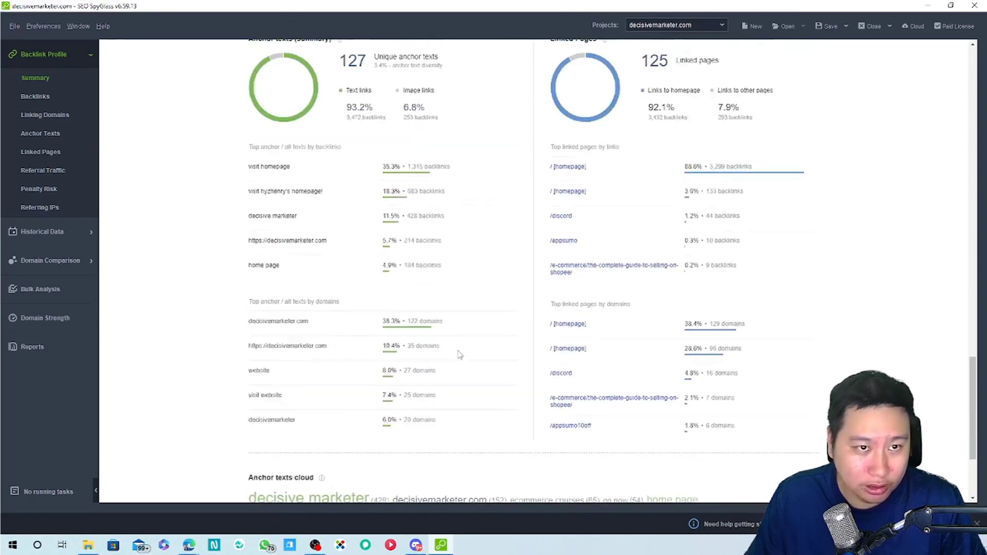
scroll(460, 356, "up", 2)
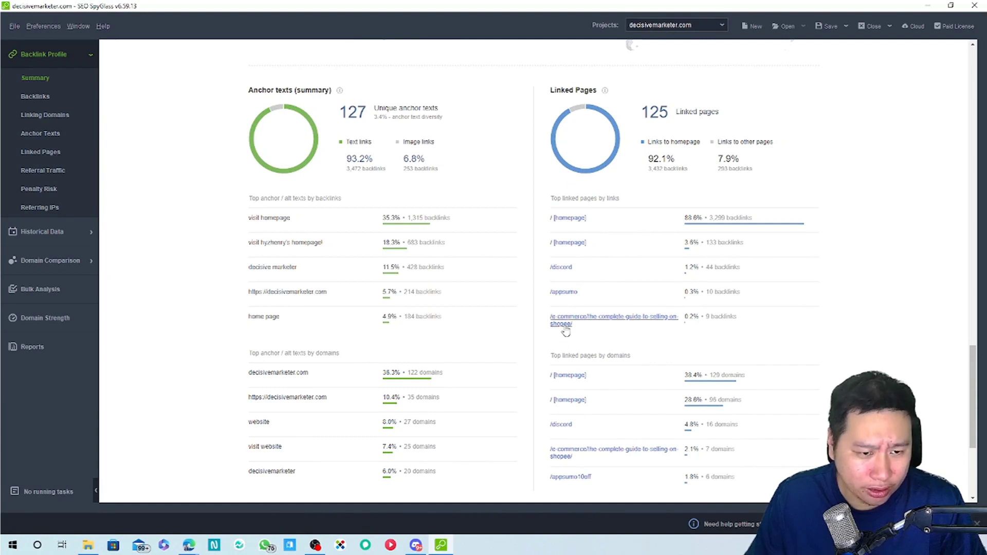
scroll(566, 332, "down", 4)
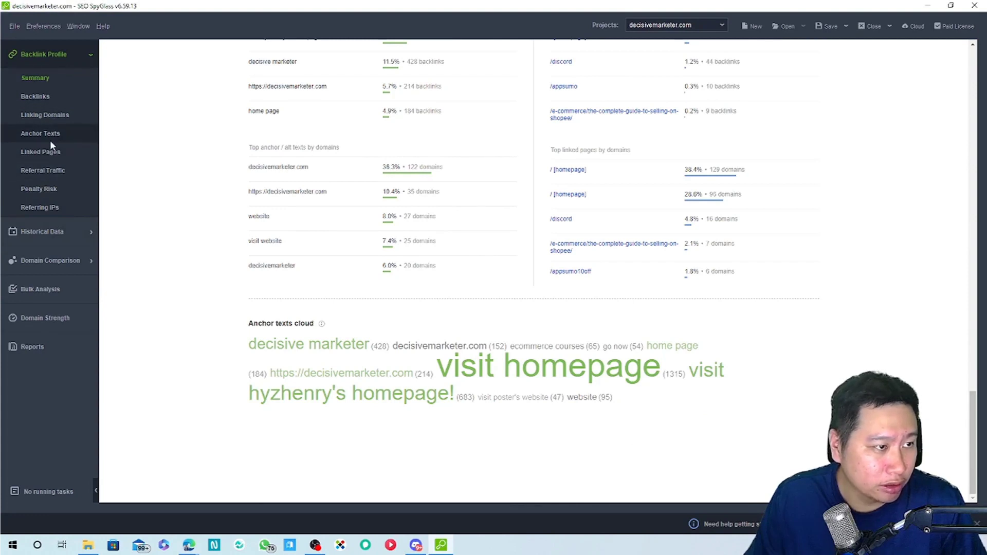
Run a Domain Comparison against smartmarketer.com, rated 1 star versus 5 stars
left_click(66, 263)
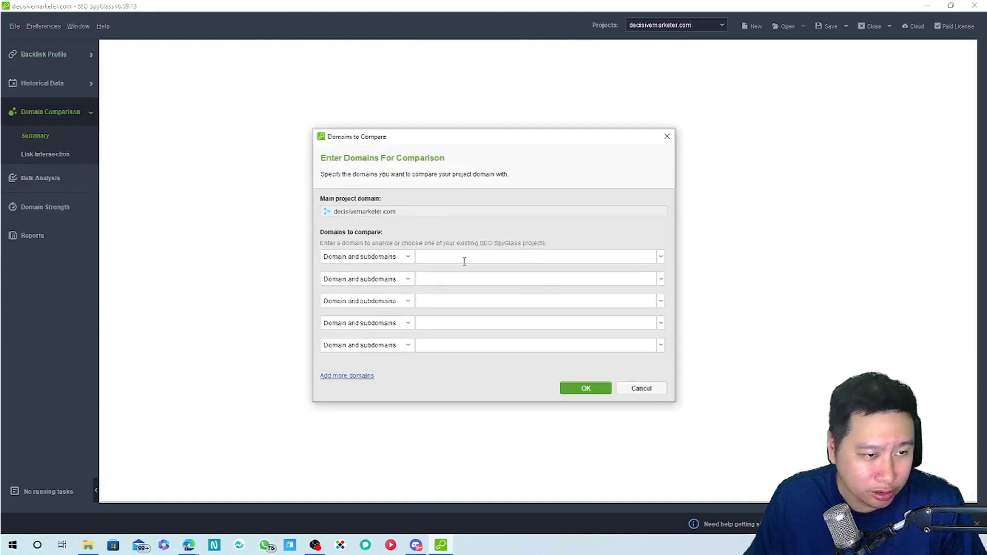
left_click(464, 261)
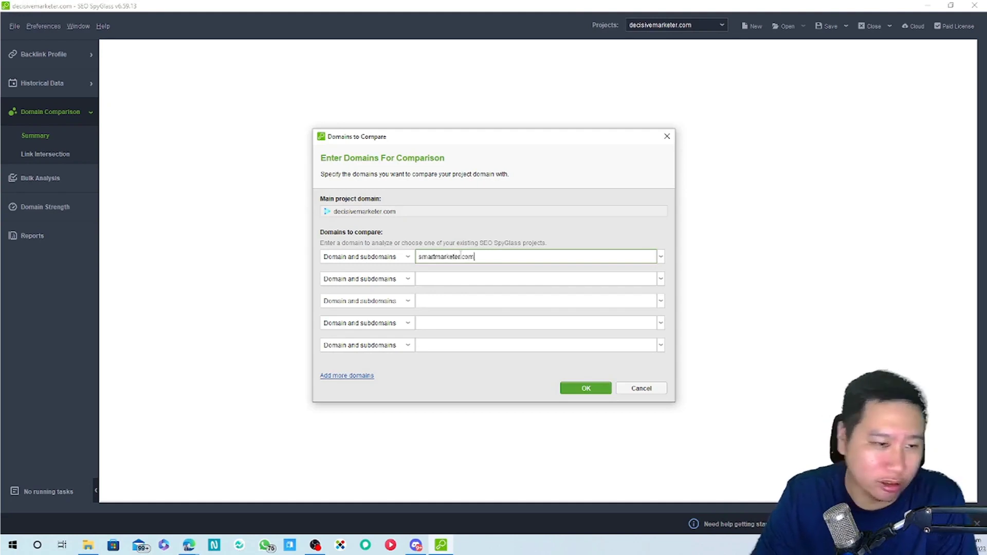
left_click(578, 389)
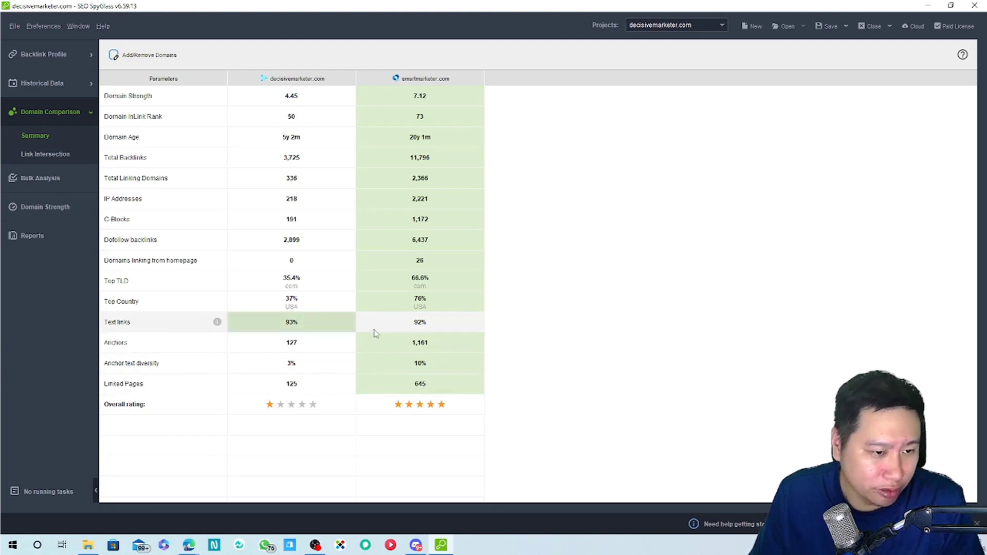
Show the Link Intersection: 6 intersecting domains and 2,381 prospective domains
left_click(48, 155)
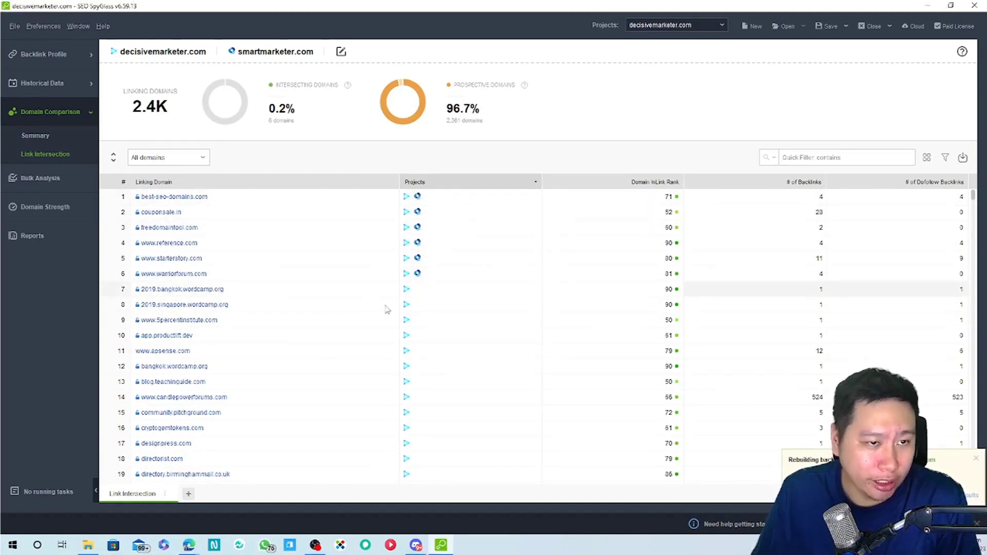
Browse the 'All domains' linking-domain rows, reversing the sort order by Projects
scroll(354, 425, "down", 20)
scroll(353, 427, "up", 20)
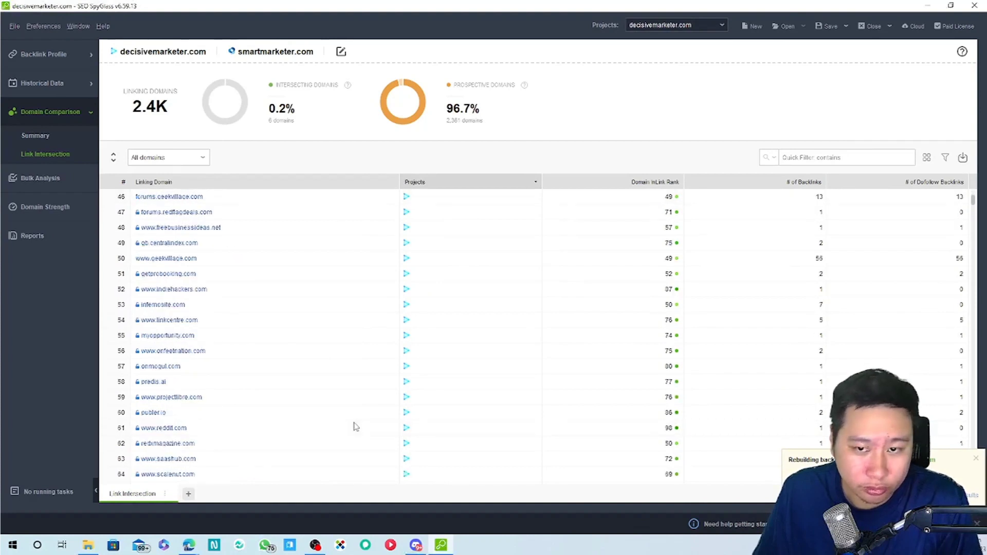
scroll(354, 426, "down", 2)
scroll(452, 275, "up", 2)
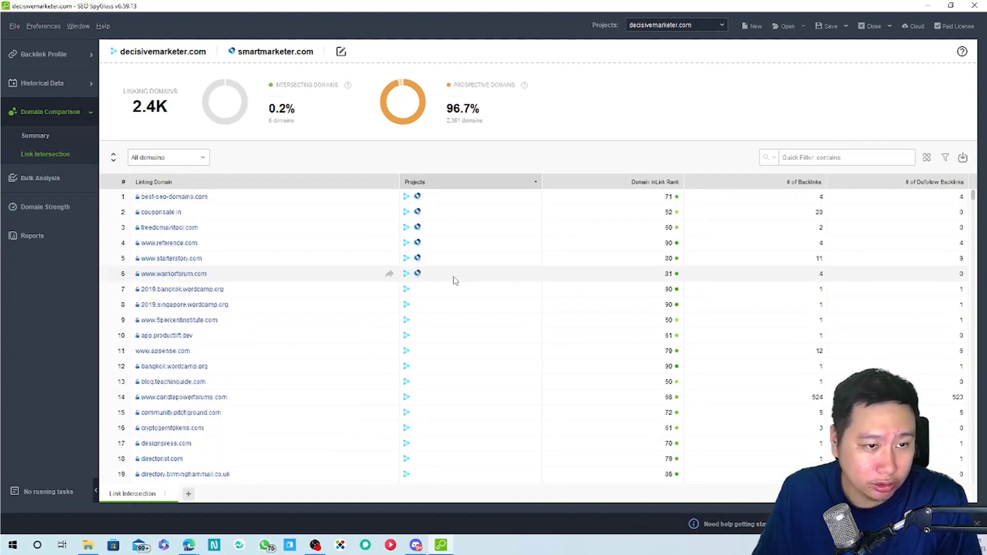
left_click(535, 183)
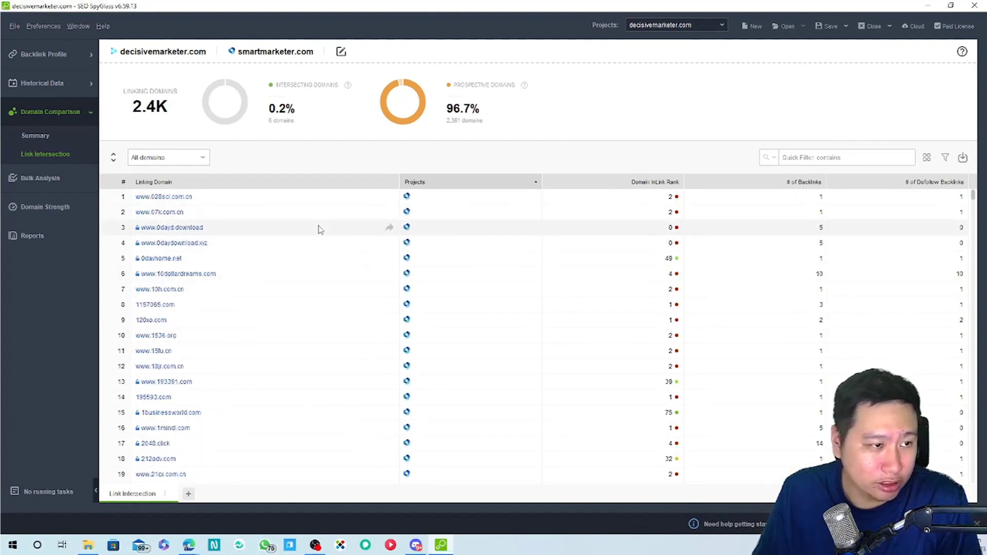
scroll(339, 366, "down", 2)
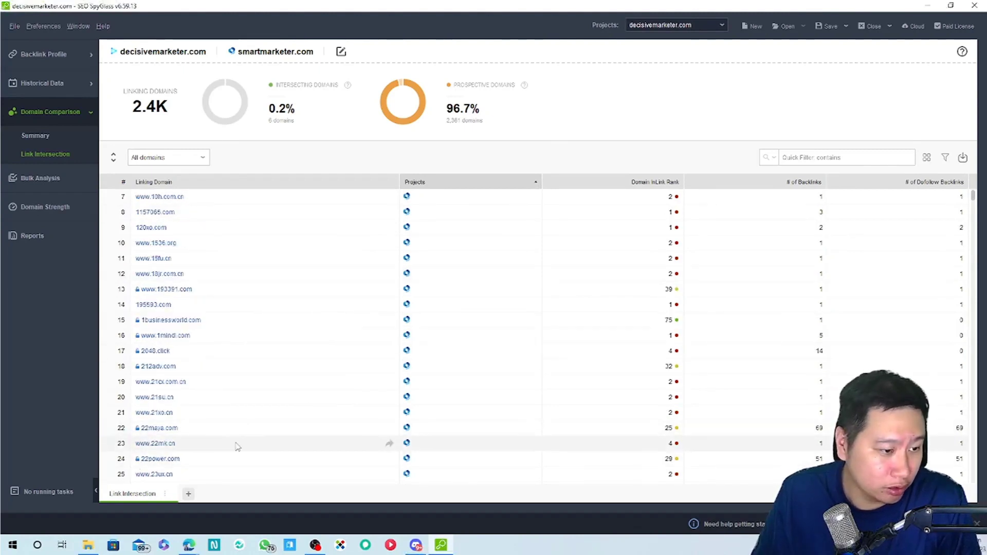
scroll(239, 437, "down", 13)
scroll(242, 428, "down", 15)
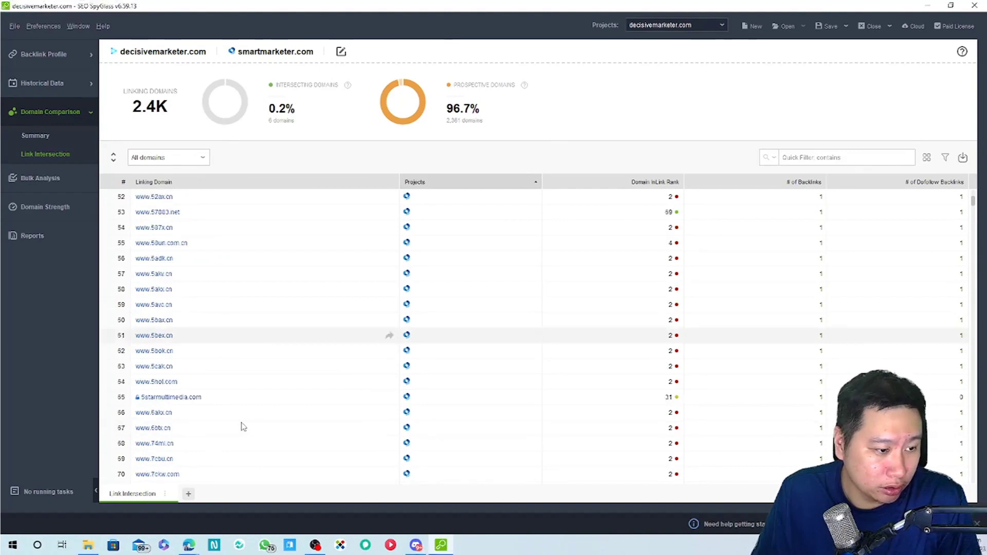
scroll(243, 424, "up", 20)
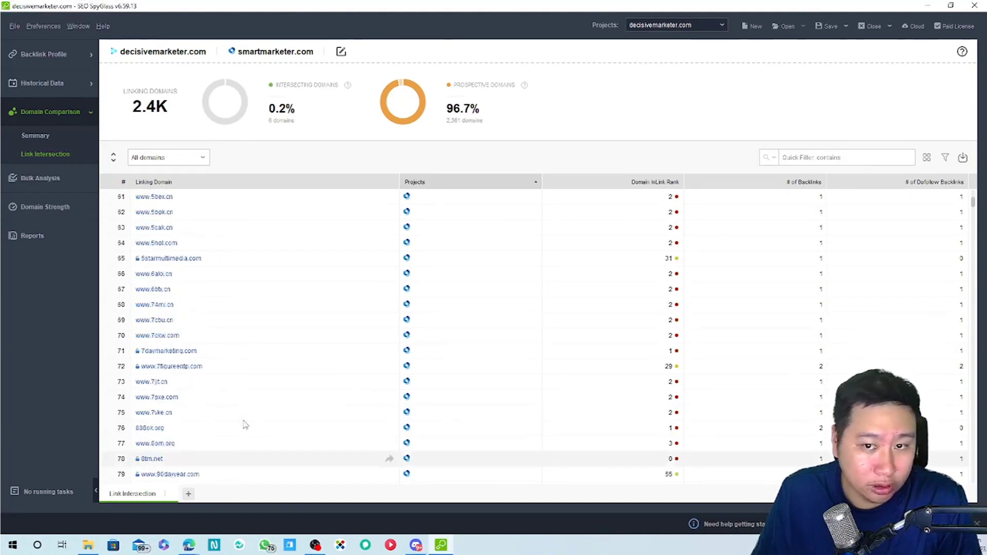
Filter the link intersection to domains with # of Dofollow Backlinks greater than 0
left_click(170, 159)
left_click(684, 165)
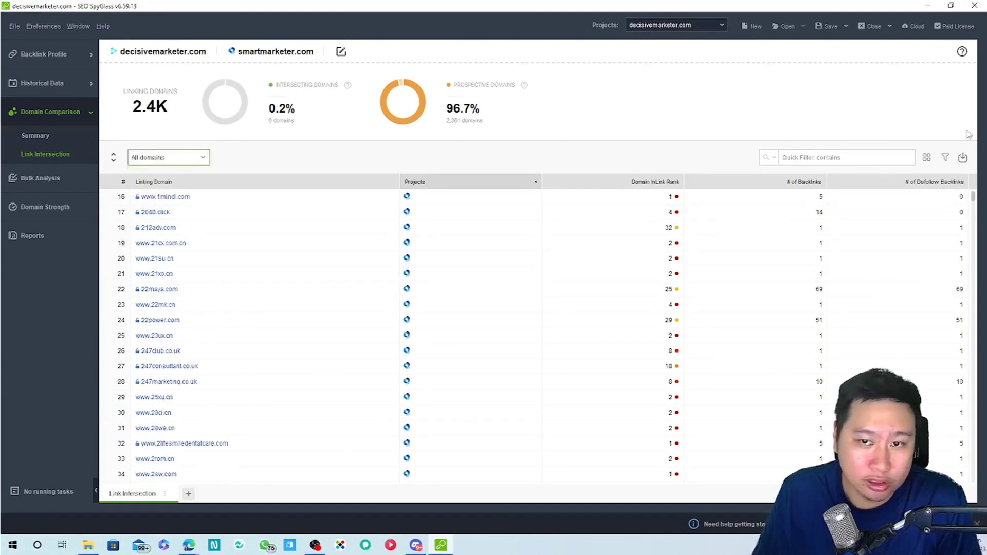
left_click(945, 157)
left_click(745, 213)
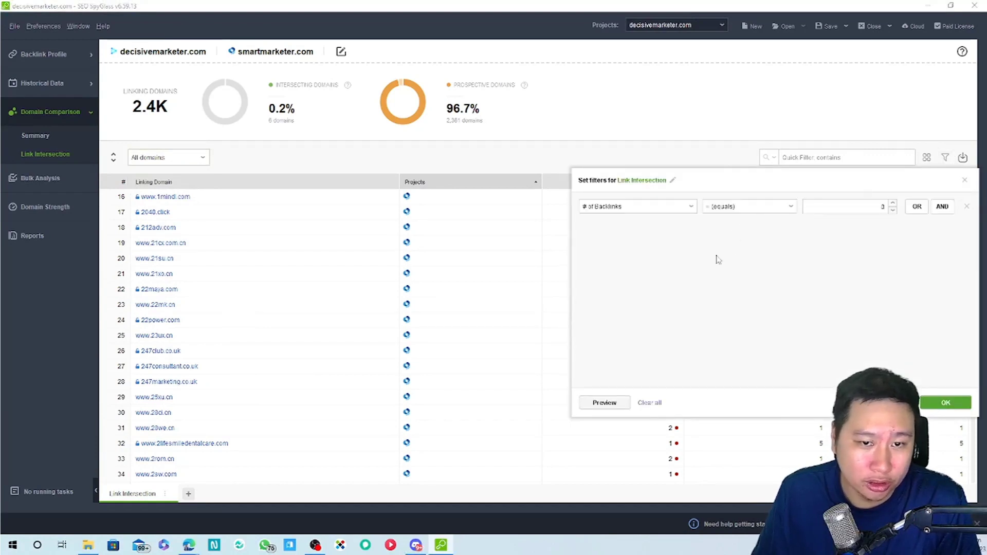
left_click(664, 208)
scroll(622, 309, "down", 2)
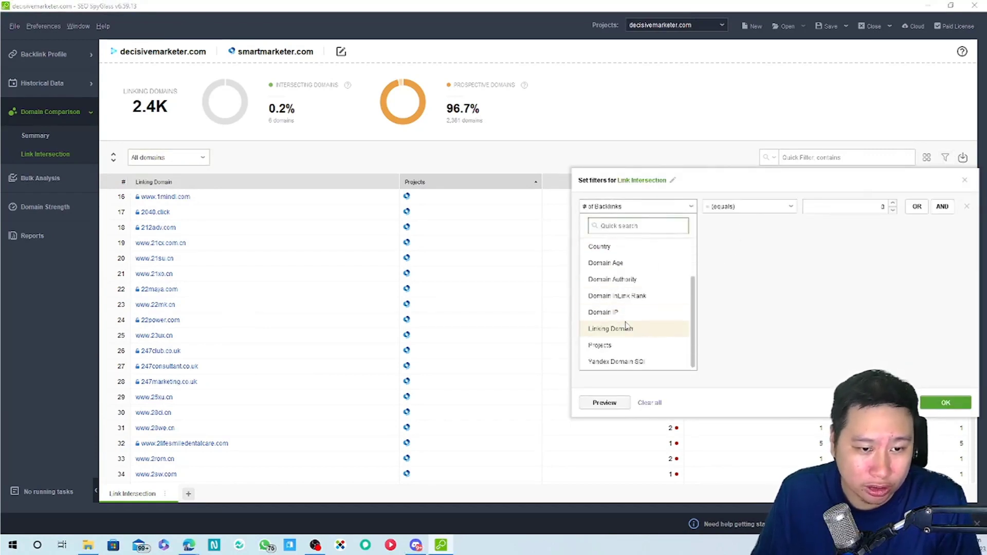
scroll(626, 331, "up", 3)
left_click(627, 265)
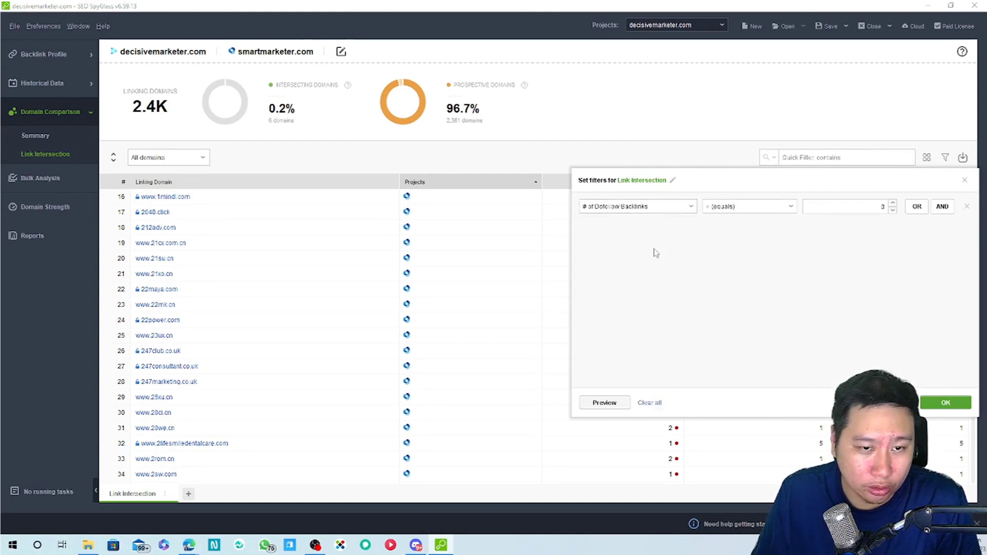
left_click(751, 208)
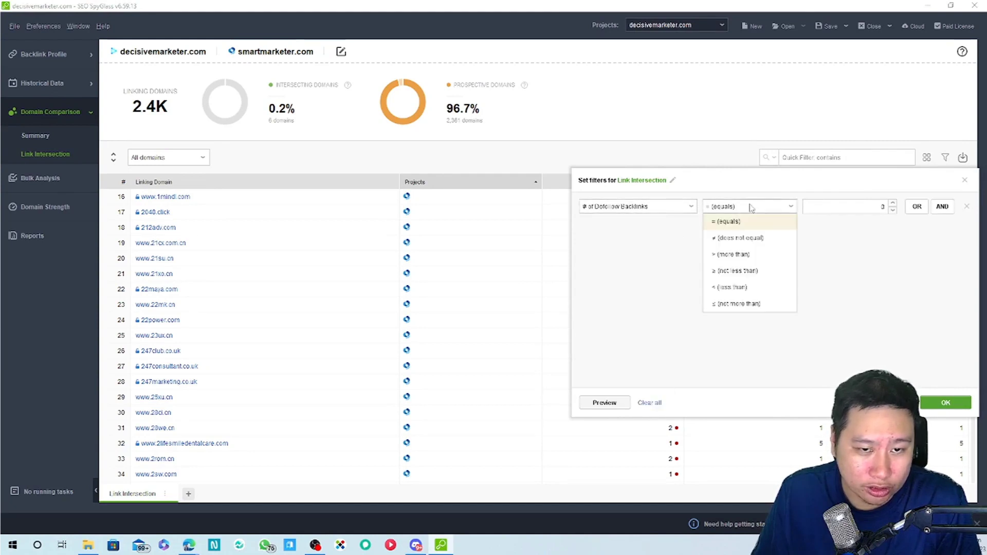
left_click(743, 254)
left_click(846, 209)
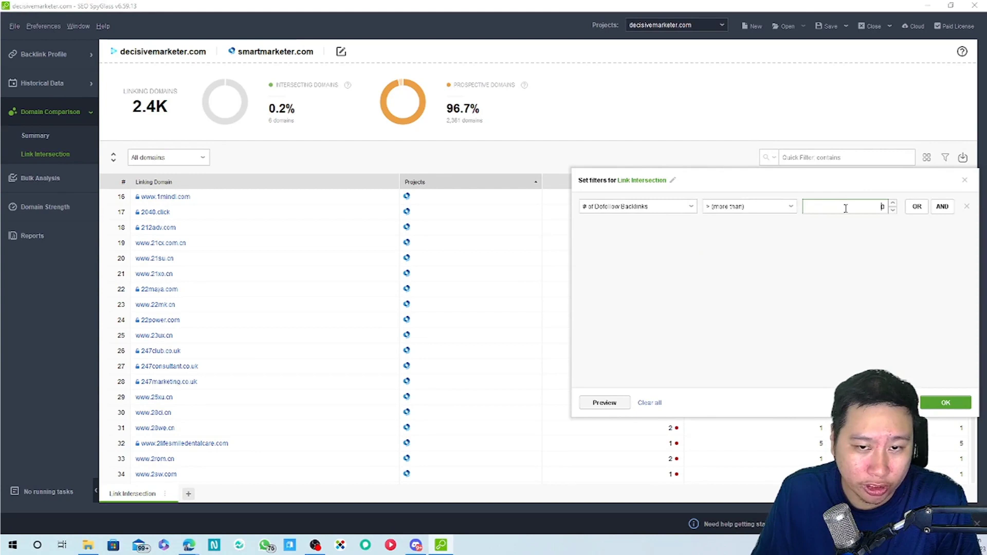
left_click(945, 403)
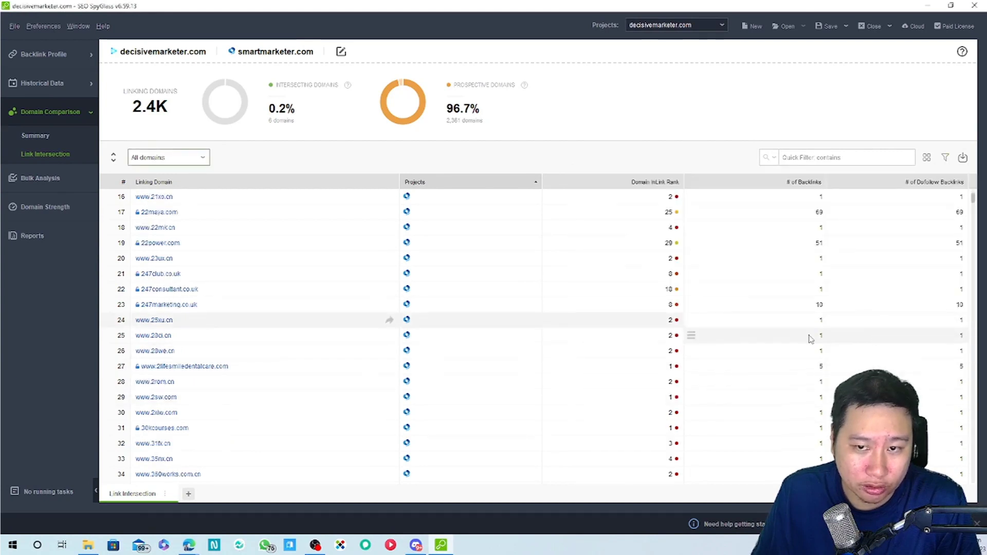
scroll(566, 395, "down", 7)
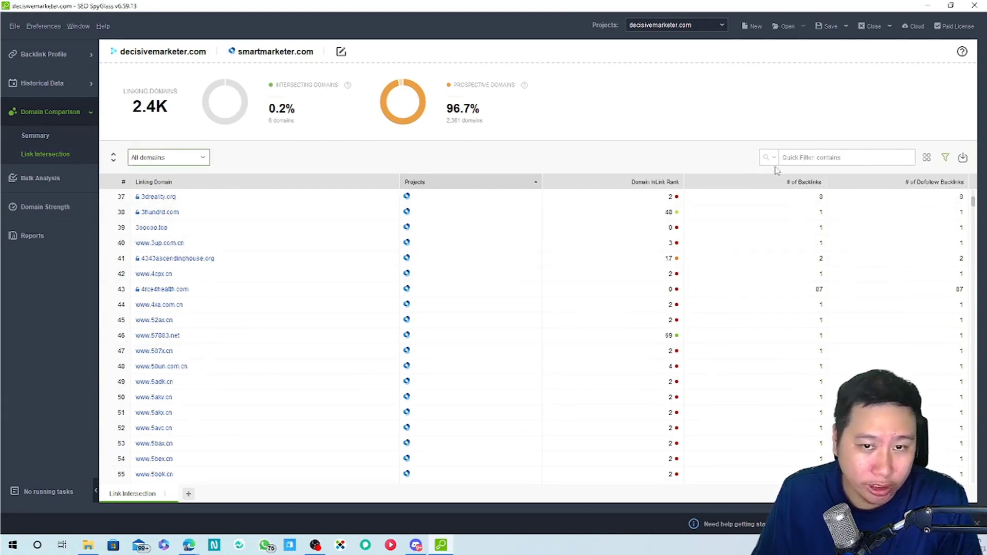
Add an AND condition Domain InLink Rank = 45, leaving ten domains, then go to Bulk Analysis
left_click(946, 159)
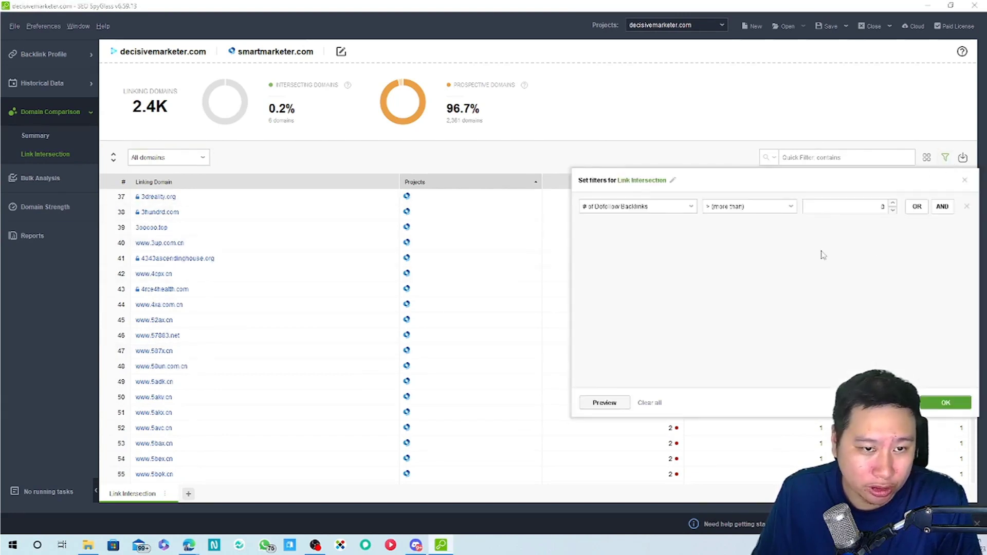
left_click(941, 206)
left_click(638, 244)
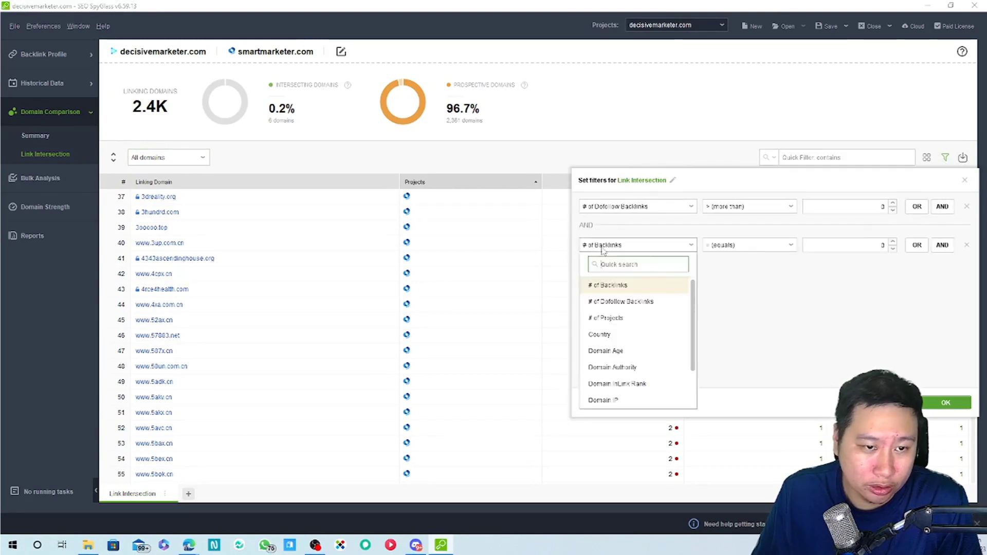
scroll(626, 360, "down", 3)
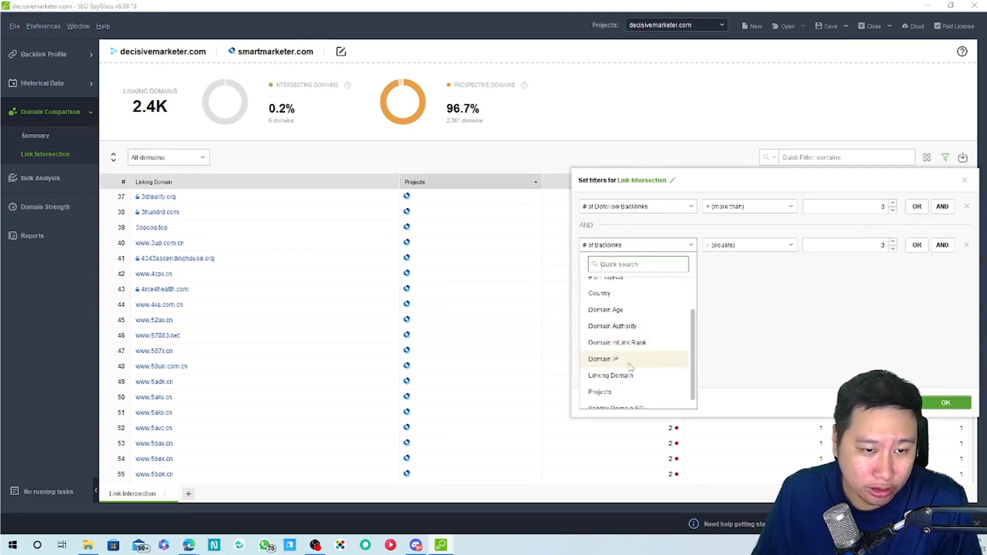
left_click(627, 342)
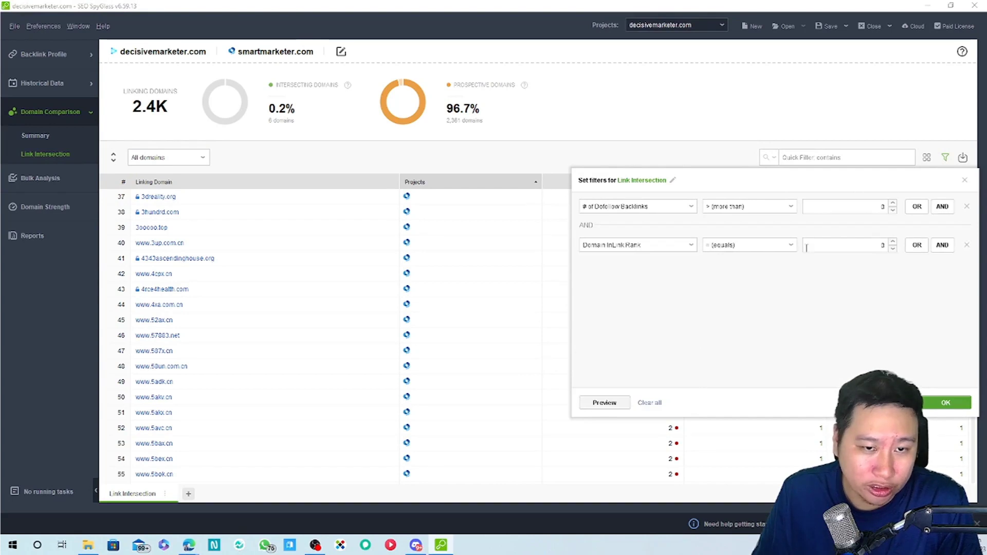
left_click(837, 250)
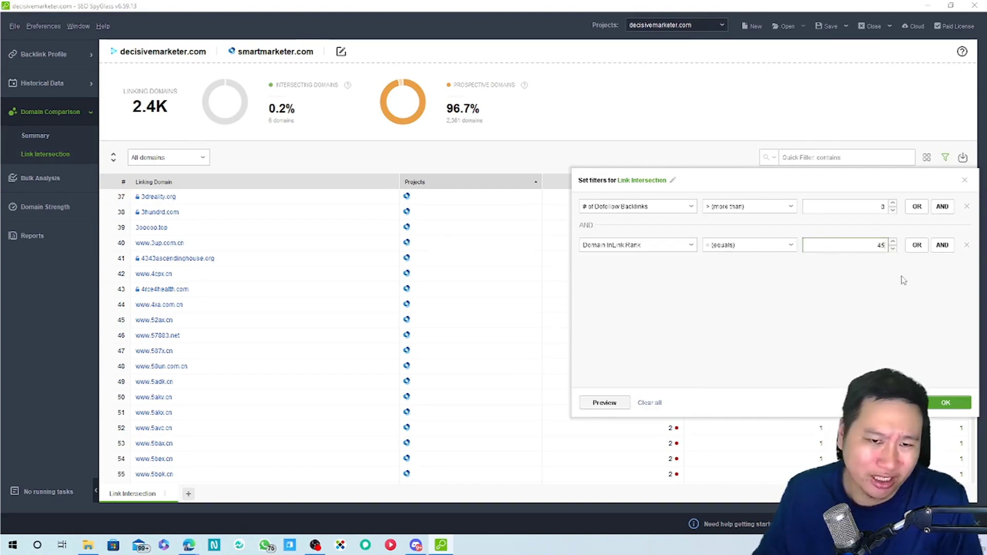
left_click(966, 403)
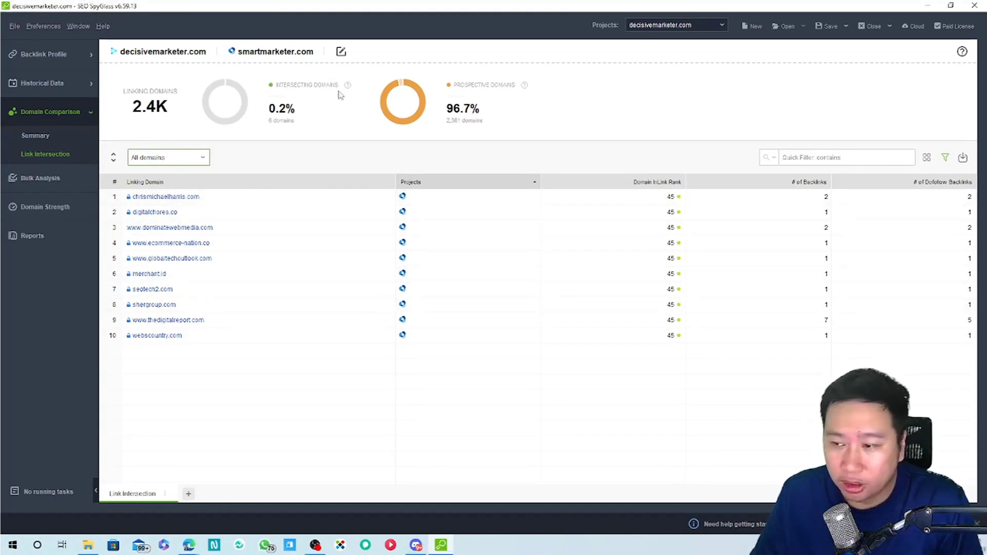
left_click(36, 178)
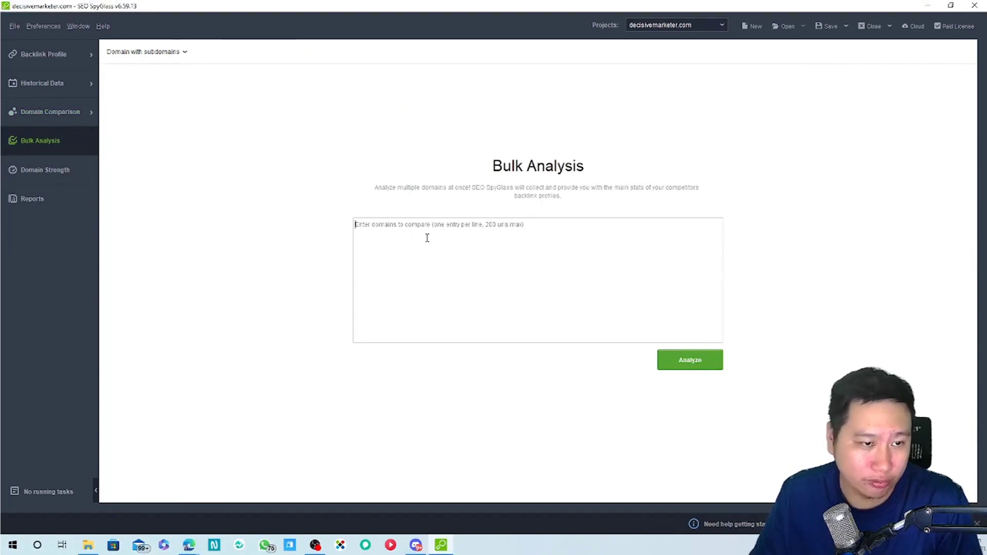
Open the Domain Strength report showing decisivemarketer.com's 4.45 score and scroll through it
left_click(28, 170)
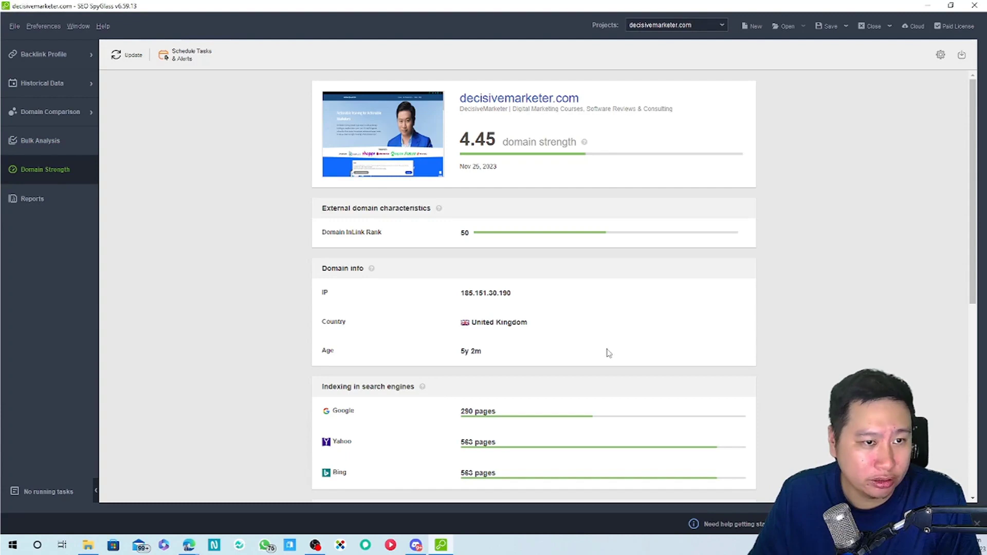
scroll(823, 306, "down", 7)
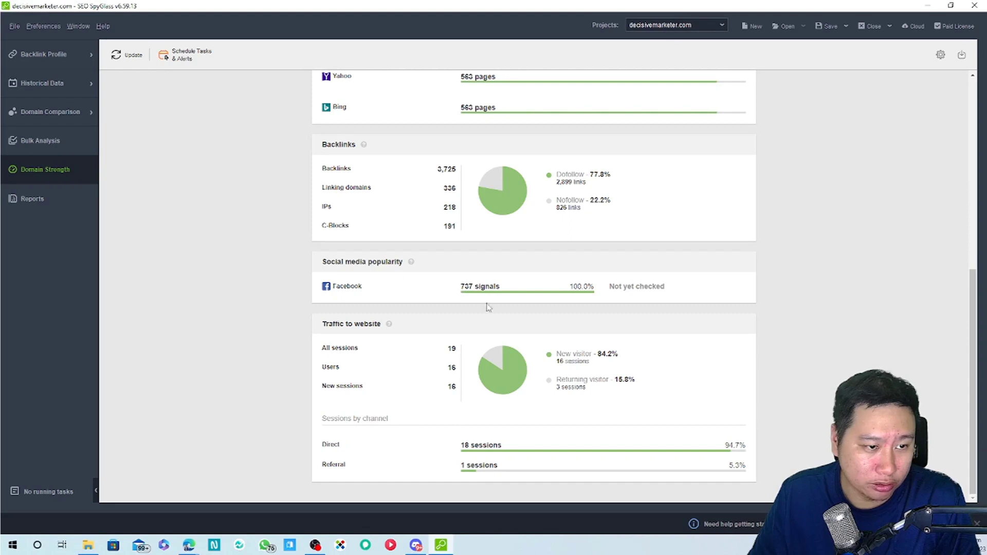
scroll(610, 293, "up", 8)
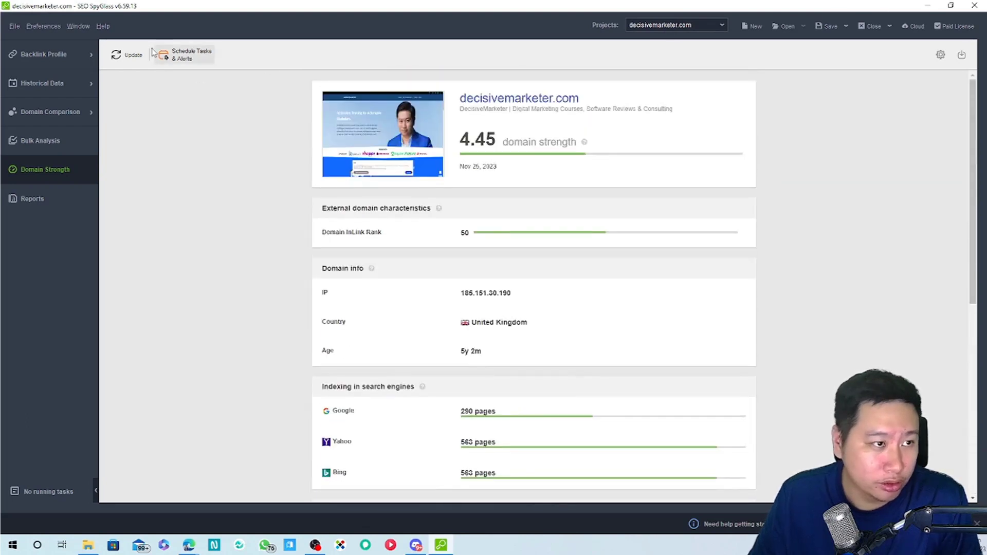
mouse_move(419, 170)
scroll(463, 196, "down", 2)
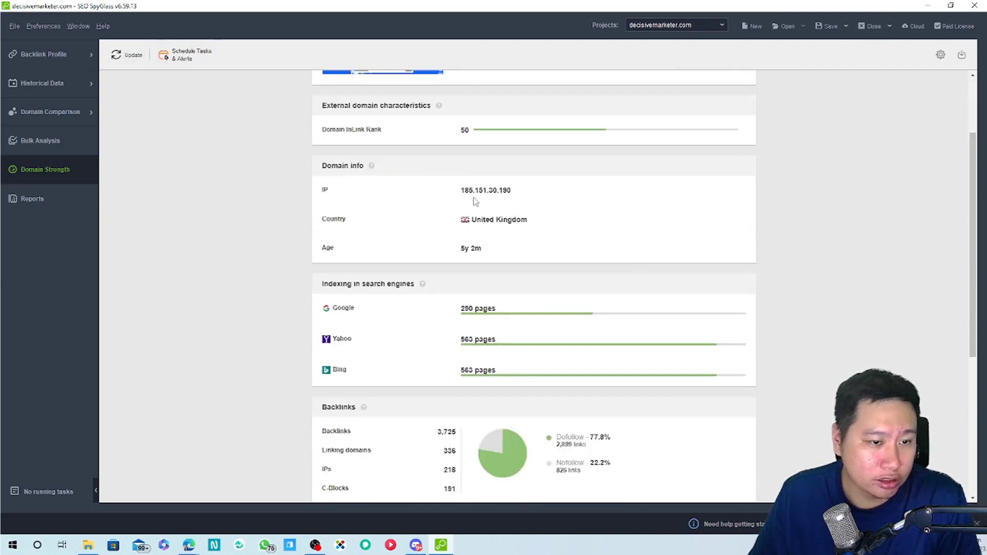
scroll(467, 229, "down", 4)
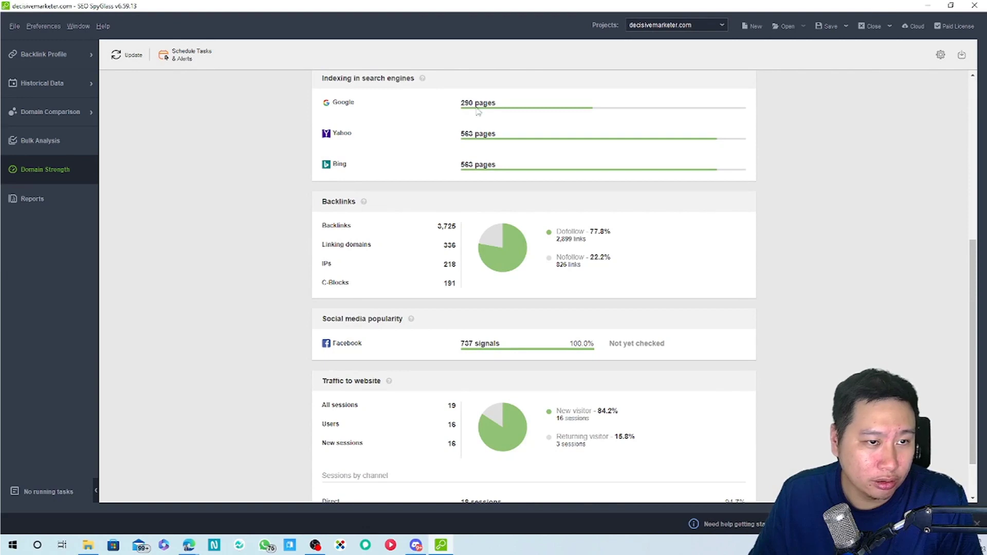
scroll(503, 187, "up", 1)
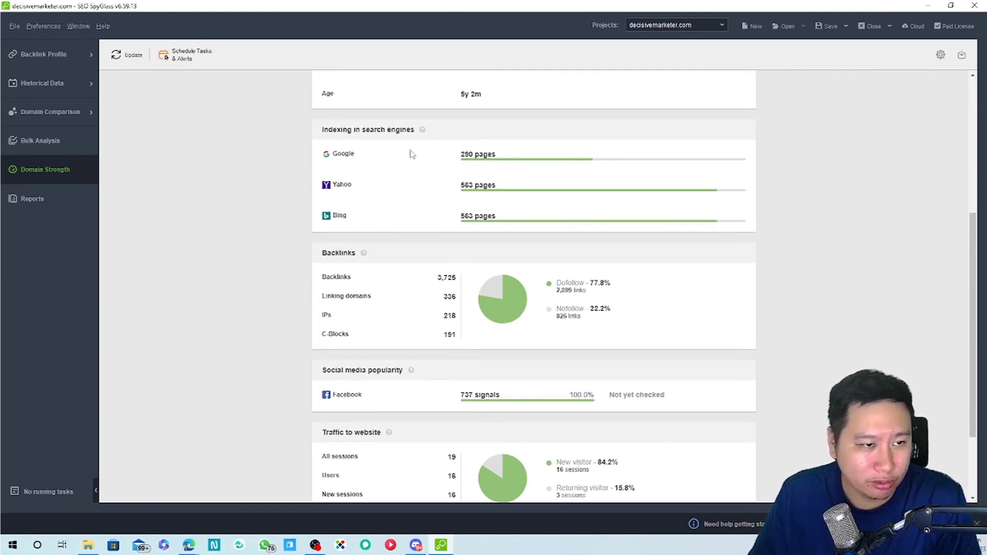
Look over the rest of the domain strength report, then return to the Backlink Profile Summary
left_click_drag(334, 185, 474, 237)
scroll(562, 253, "down", 1)
scroll(628, 273, "down", 1)
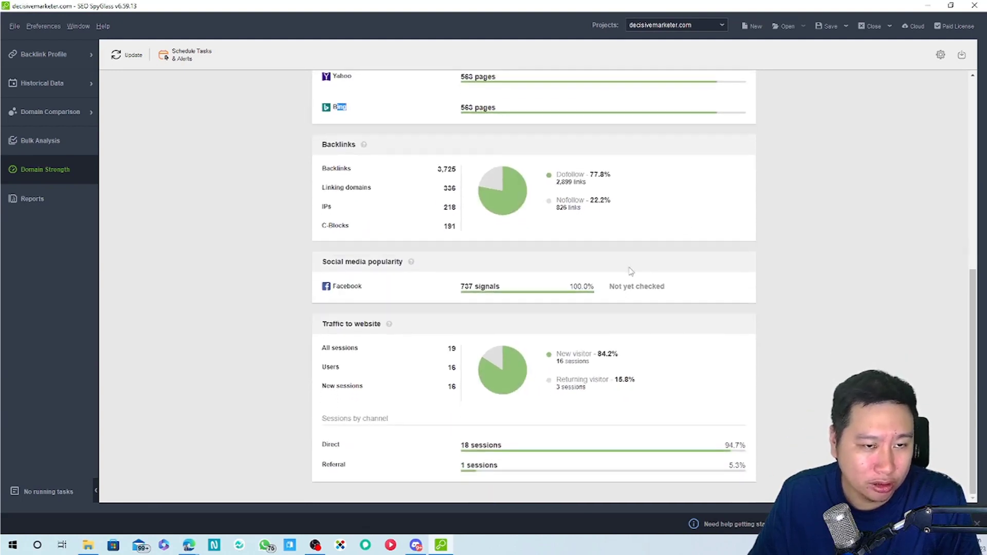
scroll(628, 273, "up", 1)
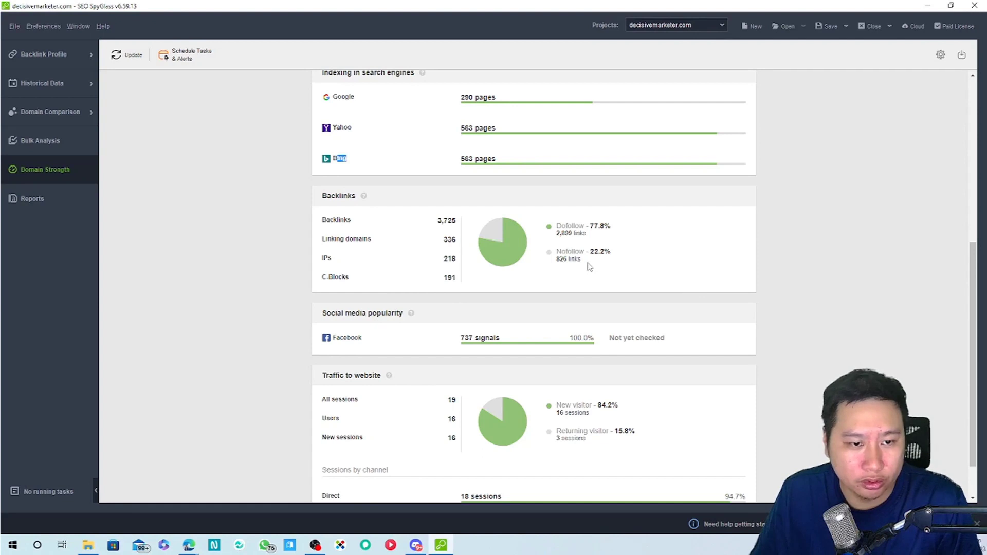
scroll(543, 262, "up", 1)
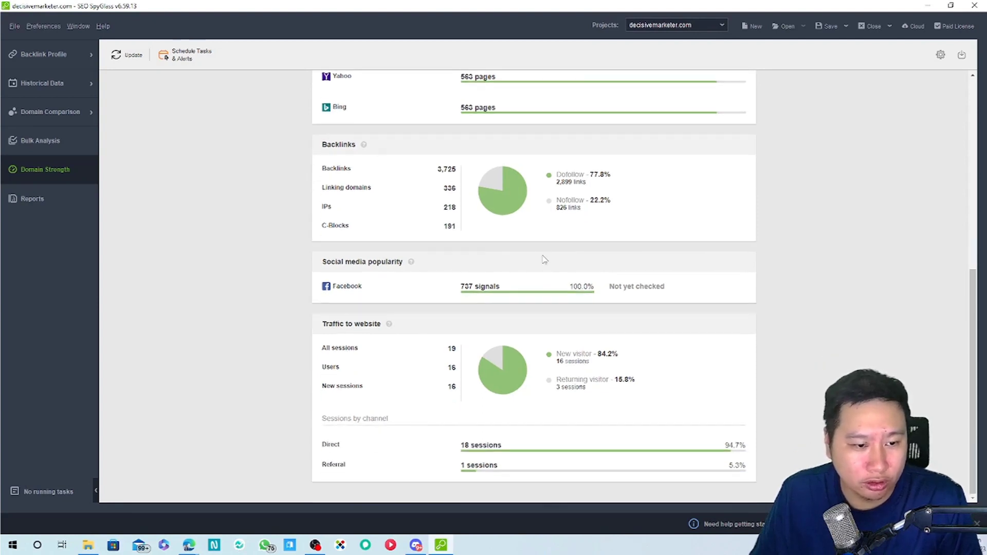
scroll(175, 167, "up", 5)
scroll(175, 168, "up", 1)
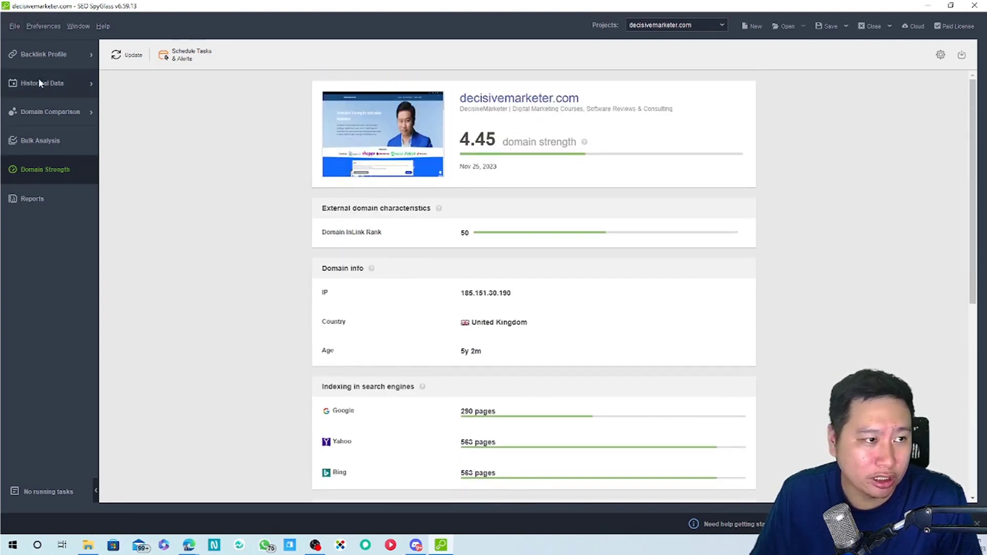
left_click(43, 60)
scroll(396, 252, "up", 20)
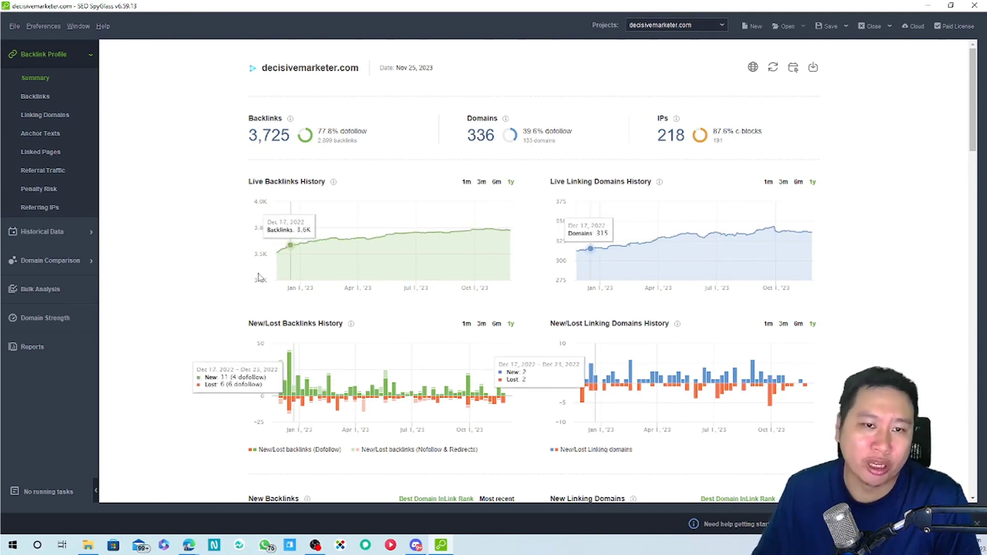
left_click(59, 259)
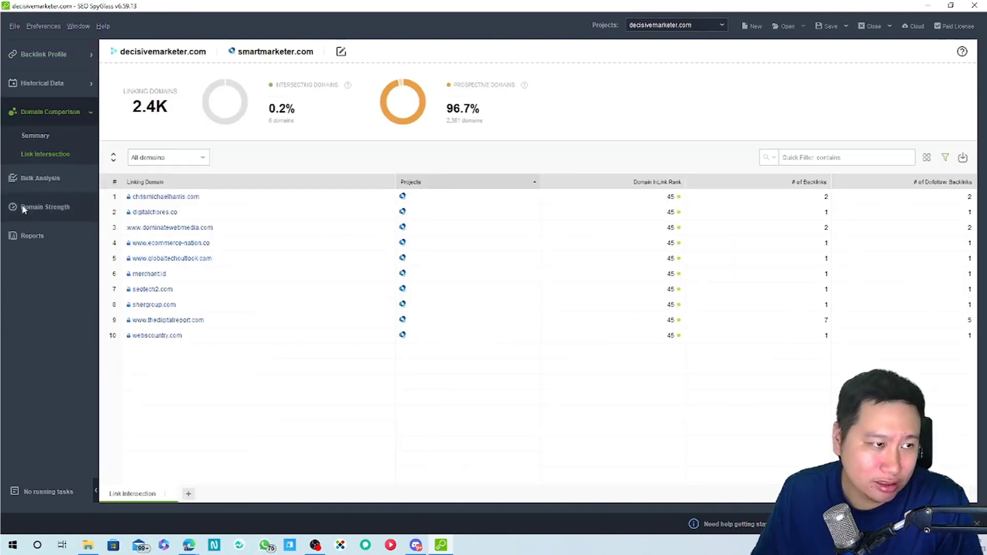
left_click(54, 57)
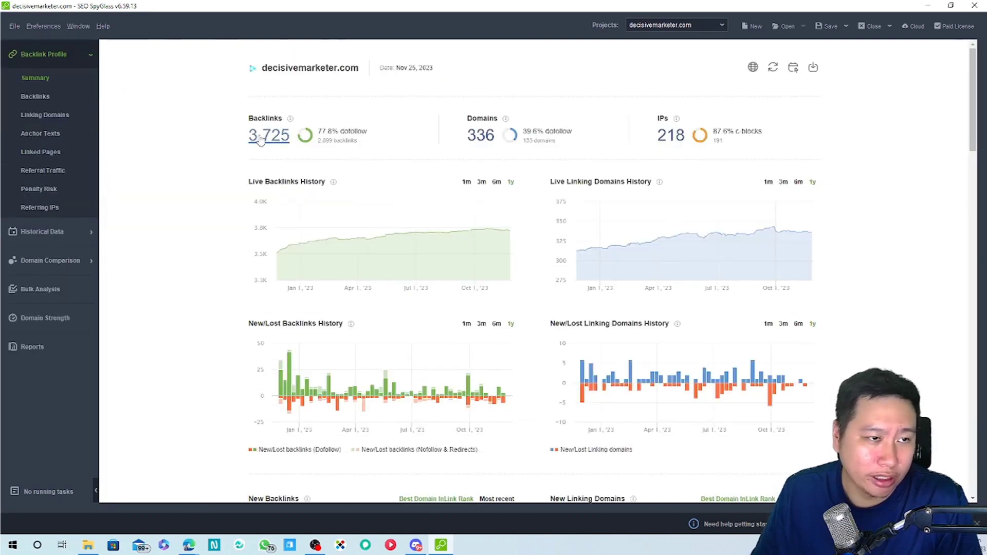
scroll(486, 278, "down", 8)
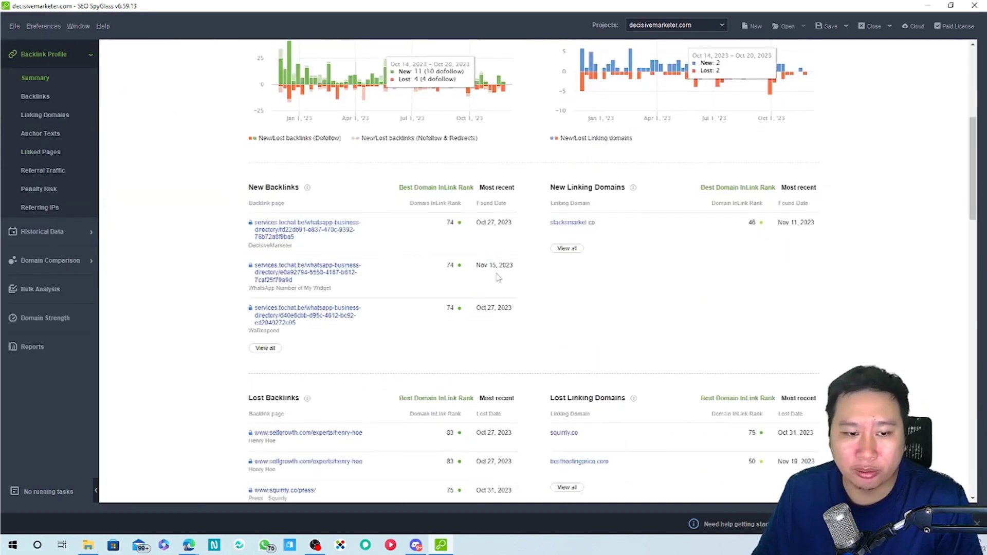
scroll(482, 282, "down", 4)
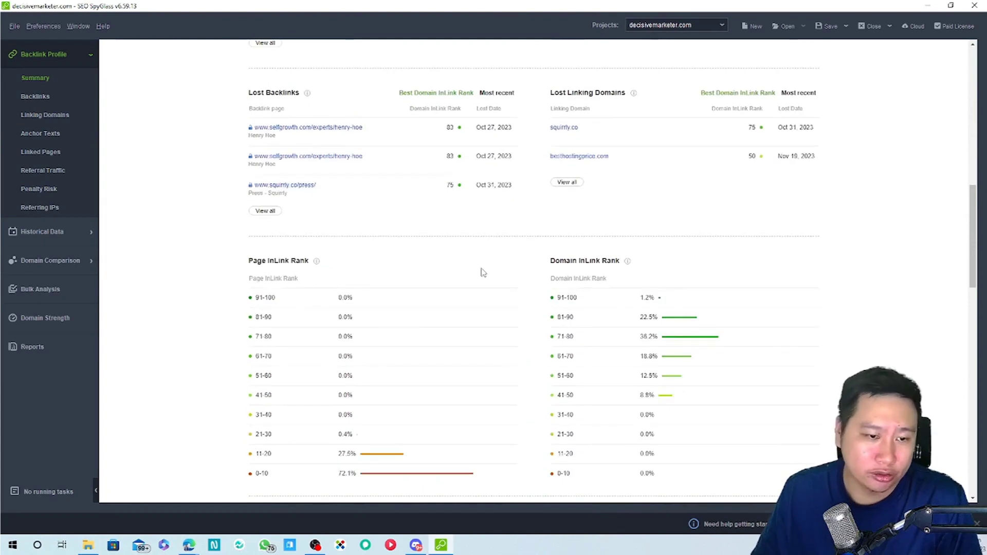